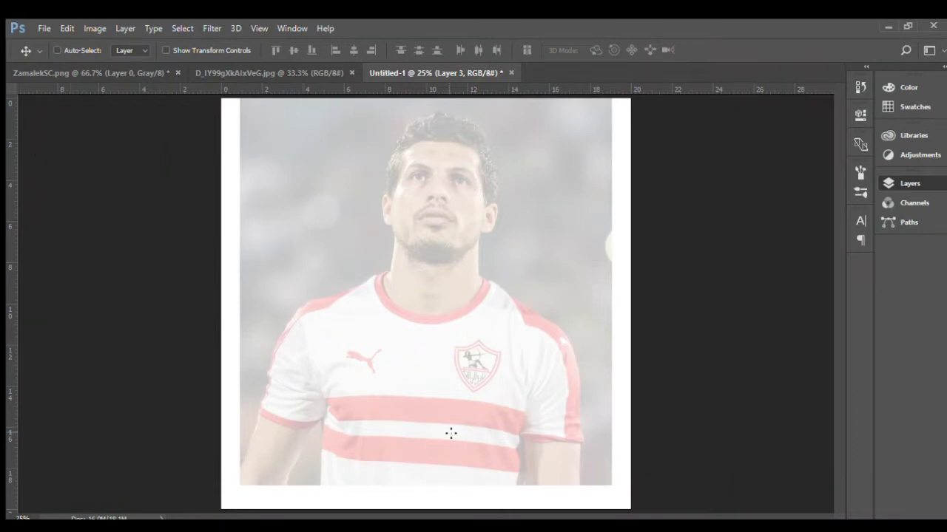
With the Brush, trace the right sleeve's inner edge and the right arm's outer edge in black.
{"action": "key", "text": "b"}
{"action": "mouse_move", "coordinate": [518, 474]}
{"action": "left_mouse_down"}
{"action": "mouse_move", "coordinate": [522, 419]}
{"action": "mouse_move", "coordinate": [525, 438]}
{"action": "mouse_move", "coordinate": [584, 441]}
{"action": "left_mouse_up"}
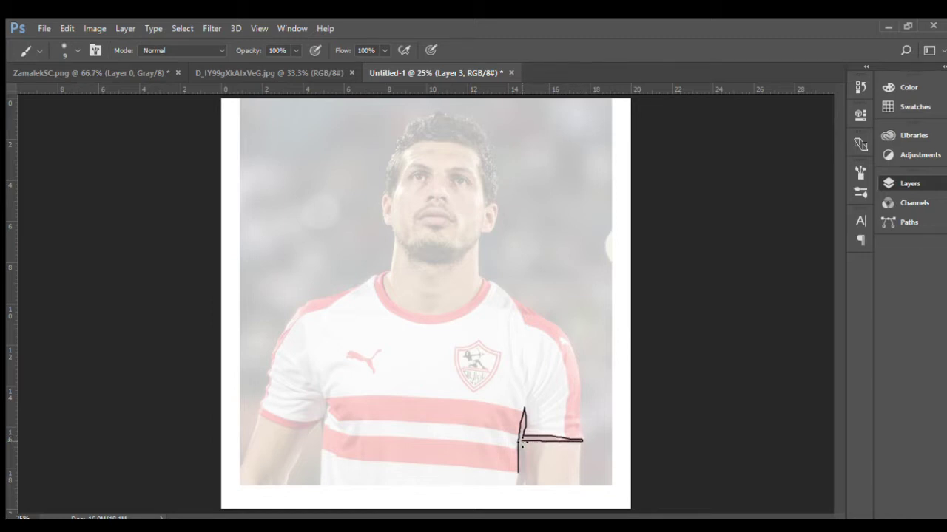
{"action": "left_click_drag", "start_coordinate": [521, 443], "coordinate": [522, 469]}
{"action": "left_click_drag", "start_coordinate": [582, 442], "coordinate": [580, 485]}
{"action": "left_click_drag", "start_coordinate": [582, 428], "coordinate": [580, 412]}
Continue the outline up the right shoulder, the arm below the sleeve and the shoulder stripe's inner edge.
{"action": "mouse_move", "coordinate": [581, 377]}
{"action": "left_mouse_down"}
{"action": "mouse_move", "coordinate": [567, 333]}
{"action": "mouse_move", "coordinate": [481, 275]}
{"action": "left_mouse_up"}
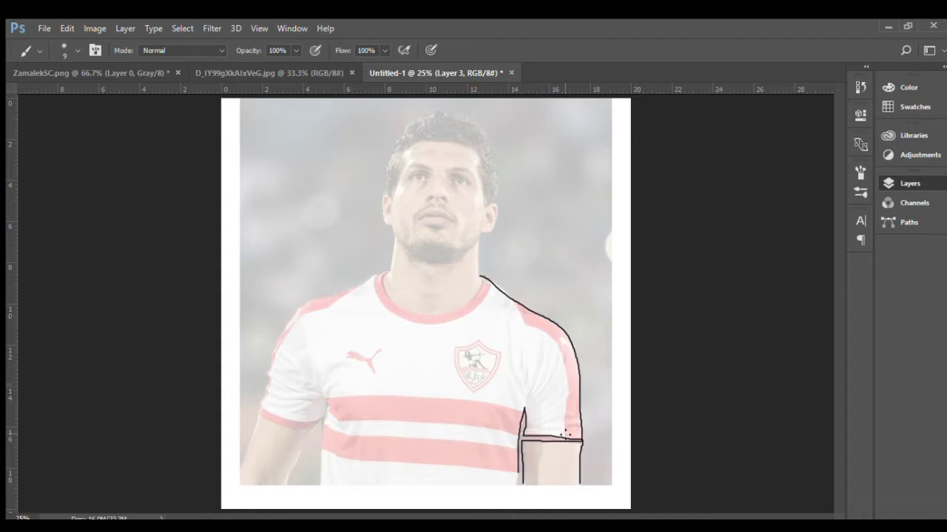
{"action": "left_click_drag", "start_coordinate": [566, 438], "coordinate": [566, 396]}
{"action": "left_click_drag", "start_coordinate": [565, 363], "coordinate": [520, 314]}
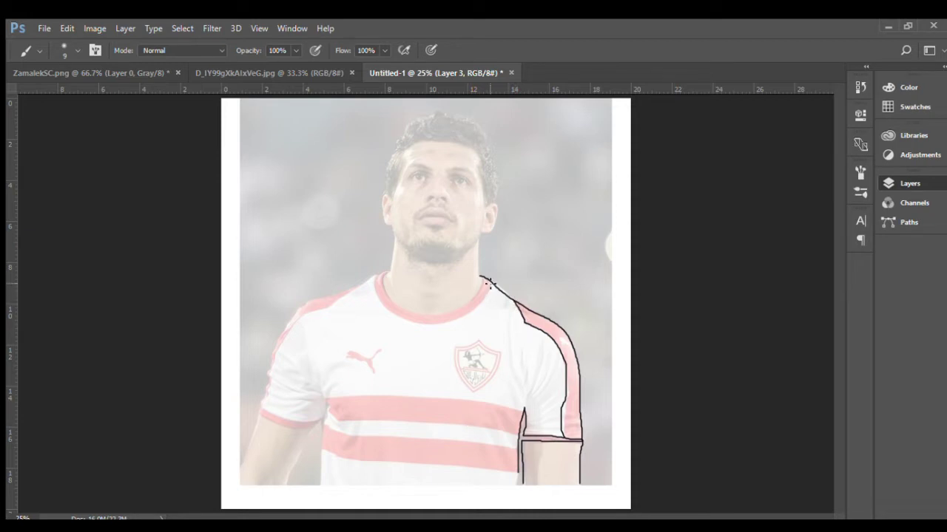
{"action": "scroll", "coordinate": [488, 283], "scroll_direction": "down", "scroll_amount": 1}
{"action": "scroll", "coordinate": [488, 283], "scroll_direction": "up", "scroll_amount": 1}
Trace both sides of the collar and the left shoulder outline in black.
{"action": "scroll", "coordinate": [490, 283], "scroll_direction": "up", "scroll_amount": 1}
{"action": "scroll", "coordinate": [489, 285], "scroll_direction": "up", "scroll_amount": 1}
{"action": "mouse_move", "coordinate": [481, 280]}
{"action": "left_mouse_down"}
{"action": "mouse_move", "coordinate": [464, 314]}
{"action": "mouse_move", "coordinate": [446, 325]}
{"action": "mouse_move", "coordinate": [388, 330]}
{"action": "mouse_move", "coordinate": [348, 314]}
{"action": "mouse_move", "coordinate": [335, 297]}
{"action": "mouse_move", "coordinate": [336, 269]}
{"action": "left_mouse_up"}
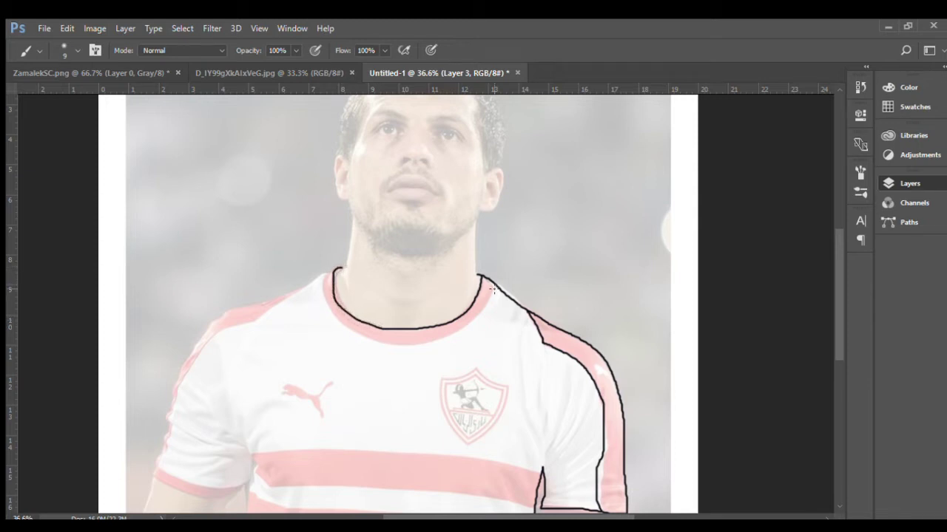
{"action": "mouse_move", "coordinate": [492, 281]}
{"action": "left_mouse_down"}
{"action": "mouse_move", "coordinate": [479, 317]}
{"action": "mouse_move", "coordinate": [429, 342]}
{"action": "mouse_move", "coordinate": [366, 341]}
{"action": "mouse_move", "coordinate": [348, 329]}
{"action": "mouse_move", "coordinate": [320, 292]}
{"action": "mouse_move", "coordinate": [326, 270]}
{"action": "mouse_move", "coordinate": [216, 316]}
{"action": "mouse_move", "coordinate": [180, 368]}
{"action": "mouse_move", "coordinate": [154, 475]}
{"action": "left_mouse_up"}
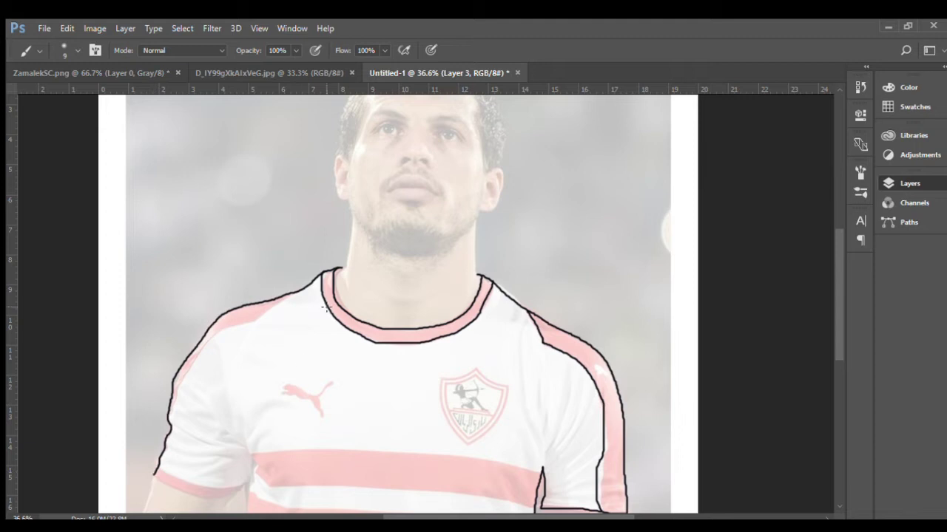
{"action": "mouse_move", "coordinate": [290, 297]}
{"action": "left_mouse_down"}
{"action": "mouse_move", "coordinate": [209, 343]}
{"action": "mouse_move", "coordinate": [188, 372]}
{"action": "mouse_move", "coordinate": [172, 432]}
{"action": "left_mouse_up"}
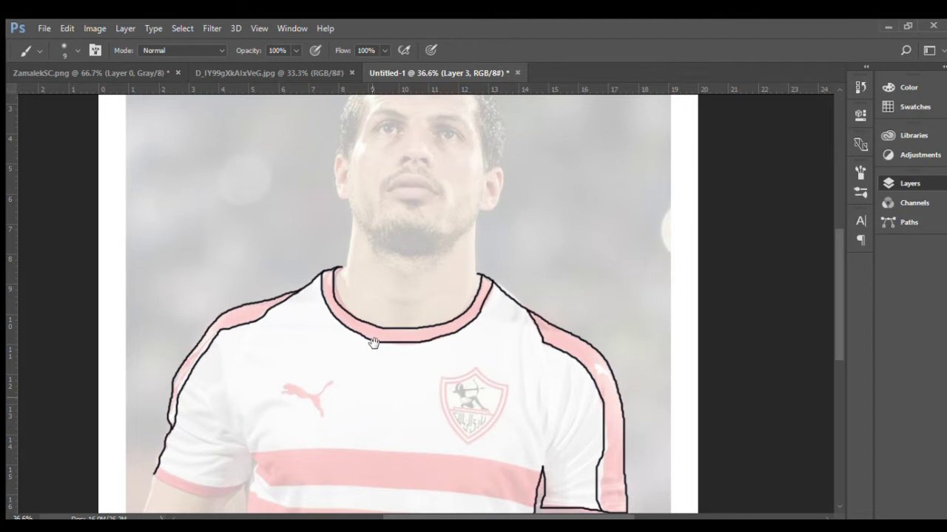
{"action": "left_click_drag", "start_coordinate": [367, 402], "coordinate": [374, 256]}
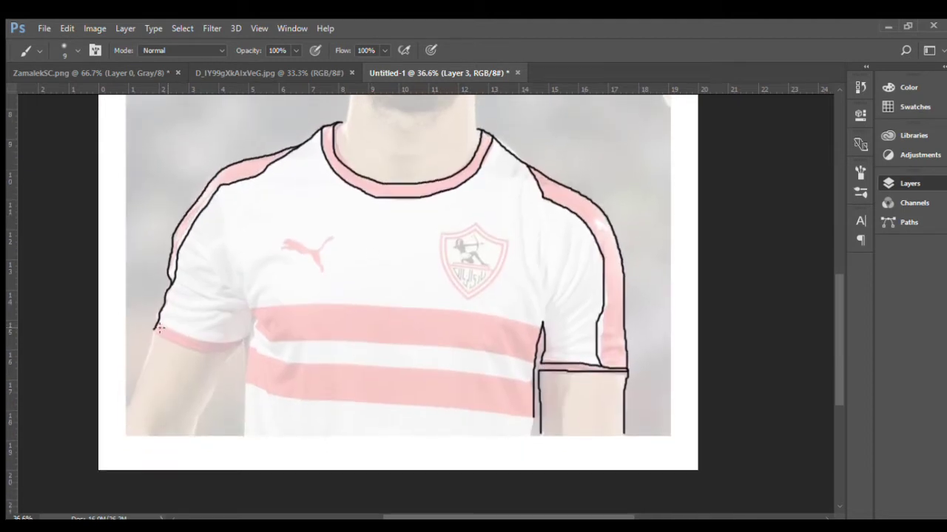
Outline the left sleeve hem, both torso sides and the shirt's bottom edge.
{"action": "mouse_move", "coordinate": [154, 331]}
{"action": "left_mouse_down"}
{"action": "mouse_move", "coordinate": [190, 347]}
{"action": "mouse_move", "coordinate": [242, 348]}
{"action": "mouse_move", "coordinate": [247, 335]}
{"action": "mouse_move", "coordinate": [224, 342]}
{"action": "mouse_move", "coordinate": [157, 325]}
{"action": "left_mouse_up"}
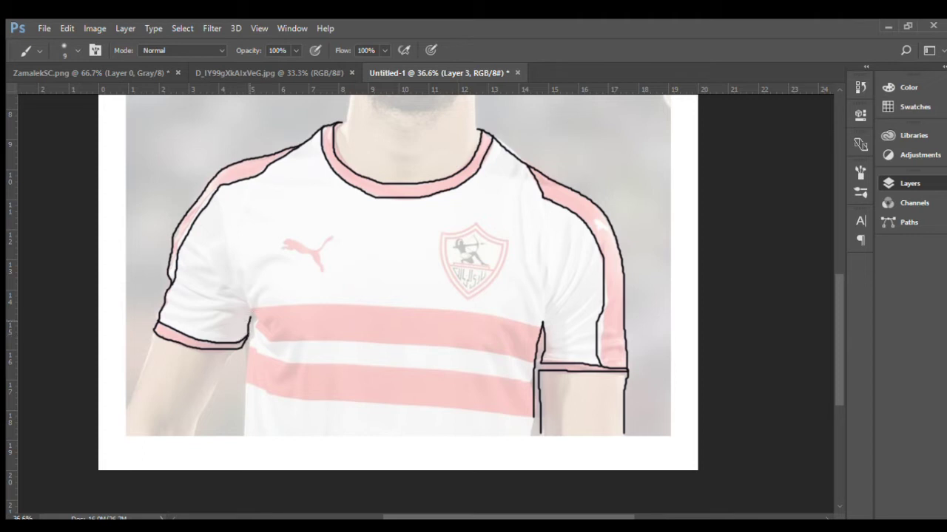
{"action": "left_click_drag", "start_coordinate": [253, 316], "coordinate": [243, 441]}
{"action": "mouse_move", "coordinate": [535, 406]}
{"action": "left_mouse_down"}
{"action": "mouse_move", "coordinate": [530, 441]}
{"action": "mouse_move", "coordinate": [321, 427]}
{"action": "mouse_move", "coordinate": [241, 435]}
{"action": "left_mouse_up"}
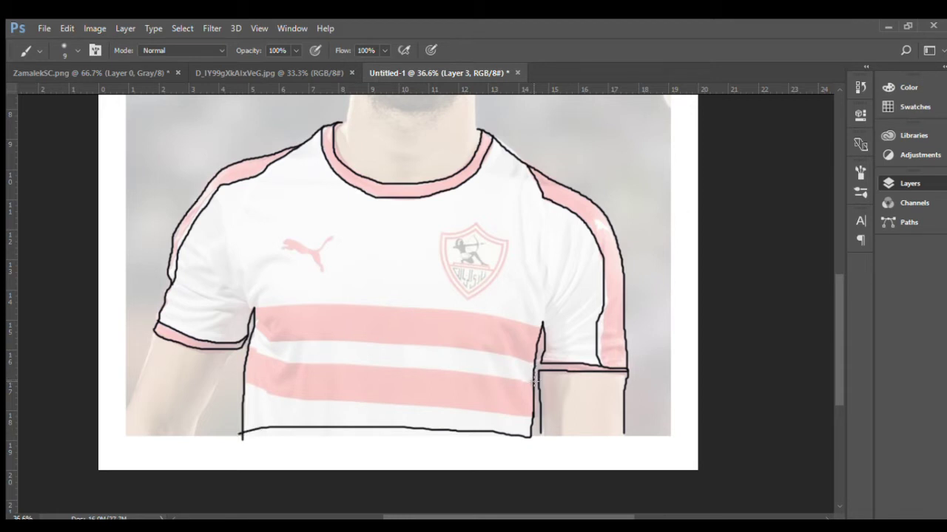
{"action": "mouse_move", "coordinate": [517, 380]}
{"action": "left_mouse_down"}
{"action": "mouse_move", "coordinate": [269, 358]}
{"action": "mouse_move", "coordinate": [244, 345]}
{"action": "left_mouse_up"}
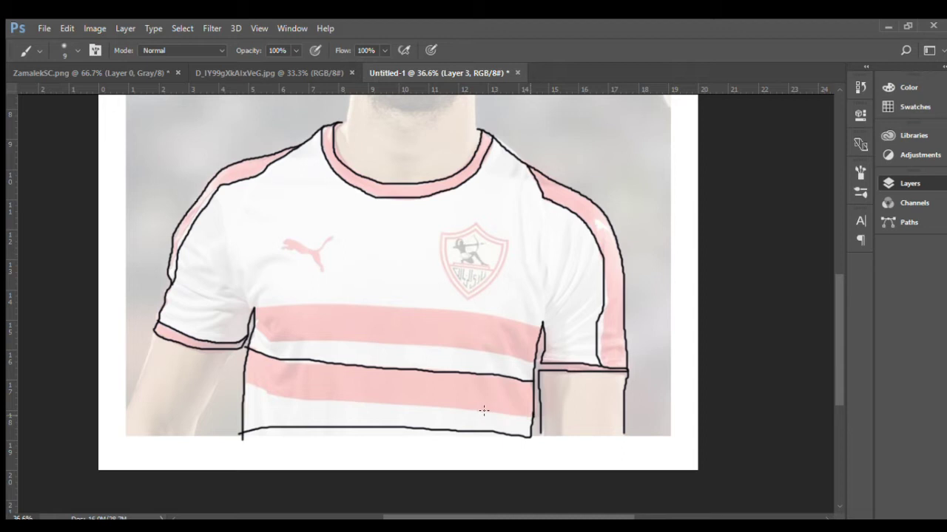
Redo the lower stripe's bottom edge cleanly and outline both edges of the left forearm.
{"action": "left_click_drag", "start_coordinate": [532, 415], "coordinate": [462, 408]}
{"action": "key", "text": "ctrl+z"}
{"action": "mouse_move", "coordinate": [454, 410]}
{"action": "left_mouse_down"}
{"action": "mouse_move", "coordinate": [341, 402]}
{"action": "mouse_move", "coordinate": [240, 379]}
{"action": "left_mouse_up"}
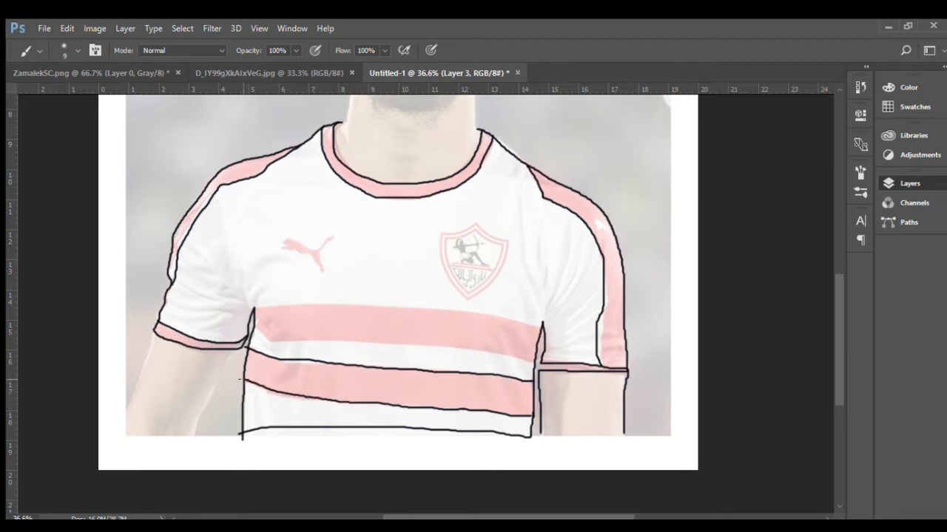
{"action": "left_click_drag", "start_coordinate": [153, 333], "coordinate": [125, 403]}
{"action": "mouse_move", "coordinate": [234, 351]}
{"action": "left_mouse_down"}
{"action": "mouse_move", "coordinate": [196, 432]}
{"action": "mouse_move", "coordinate": [124, 435]}
{"action": "mouse_move", "coordinate": [123, 418]}
{"action": "mouse_move", "coordinate": [122, 434]}
{"action": "left_mouse_up"}
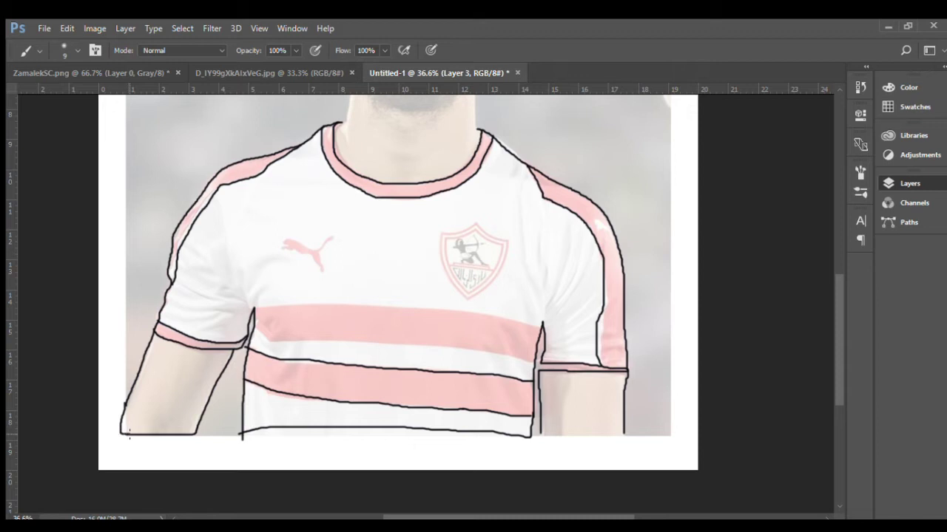
Close off the right forearm's bottom and trace the upper stripe's top and bottom edges.
{"action": "left_click_drag", "start_coordinate": [625, 434], "coordinate": [540, 435]}
{"action": "left_click_drag", "start_coordinate": [524, 361], "coordinate": [253, 337]}
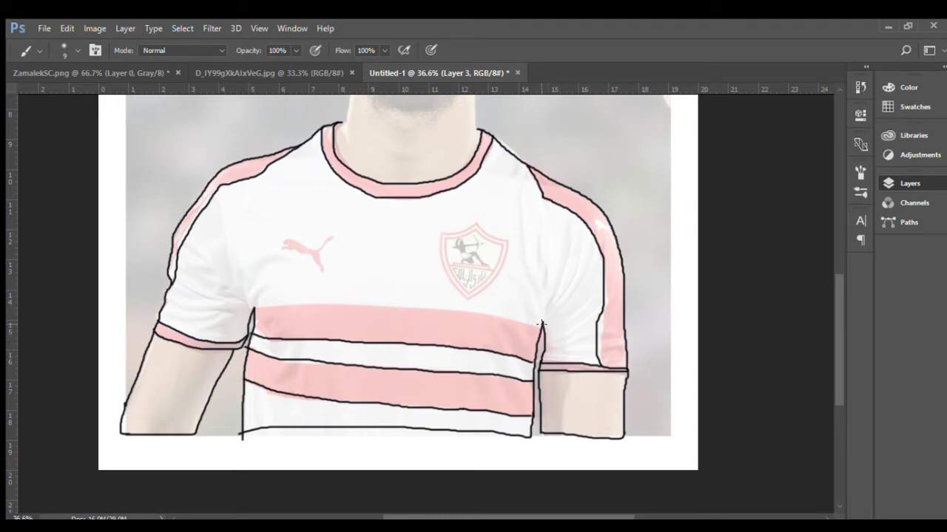
{"action": "left_click_drag", "start_coordinate": [541, 324], "coordinate": [264, 304]}
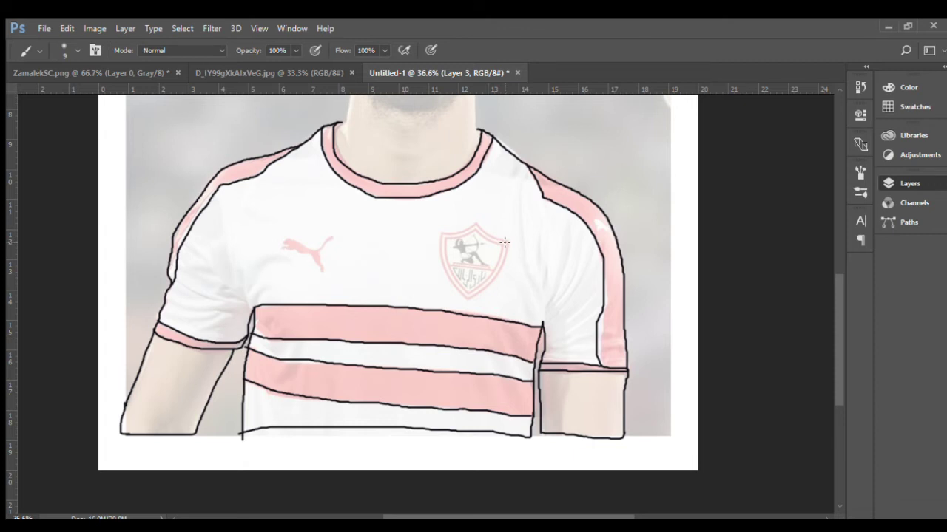
Zoom in on the crest and trace its outer shield border from the peak.
{"action": "scroll", "coordinate": [504, 243], "scroll_direction": "up", "scroll_amount": 1, "text": "alt"}
{"action": "scroll", "coordinate": [504, 243], "scroll_direction": "up", "scroll_amount": 1, "text": "alt"}
{"action": "scroll", "coordinate": [504, 243], "scroll_direction": "up", "scroll_amount": 1, "text": "alt"}
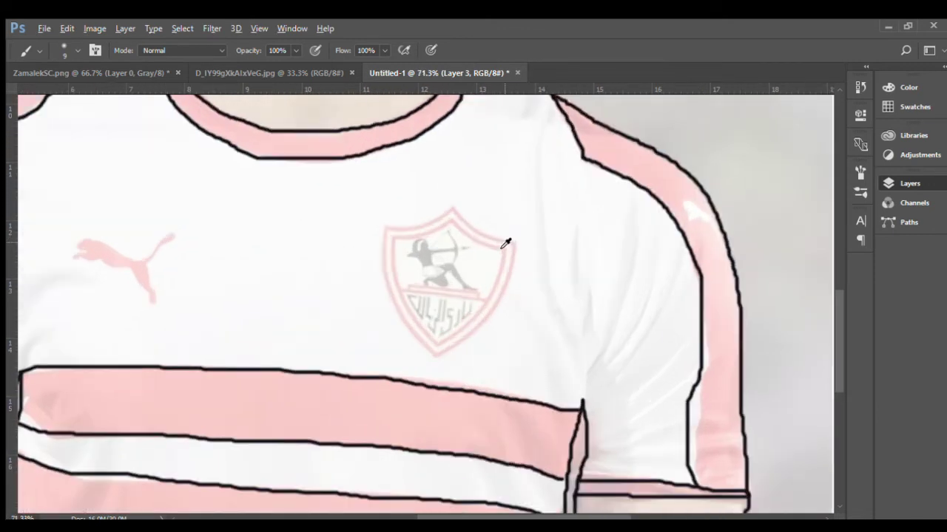
{"action": "scroll", "coordinate": [504, 243], "scroll_direction": "up", "scroll_amount": 1, "text": "alt"}
{"action": "scroll", "coordinate": [504, 243], "scroll_direction": "up", "scroll_amount": 1, "text": "alt"}
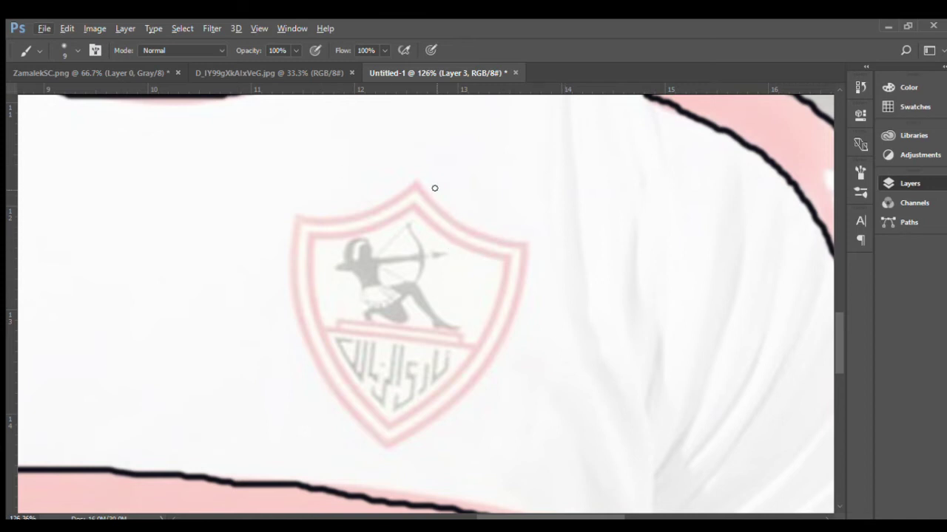
{"action": "left_click_drag", "start_coordinate": [416, 182], "coordinate": [388, 202]}
{"action": "left_click_drag", "start_coordinate": [371, 209], "coordinate": [295, 217]}
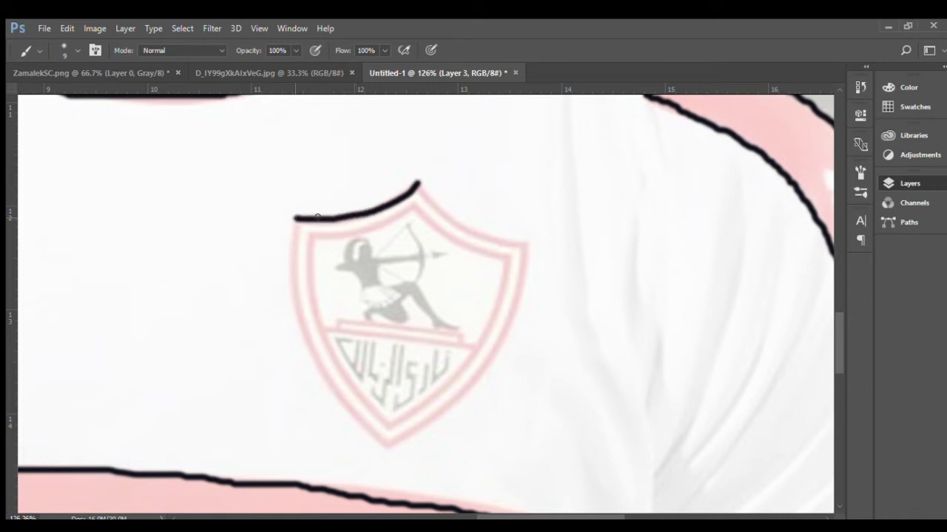
{"action": "mouse_move", "coordinate": [417, 181]}
{"action": "left_mouse_down"}
{"action": "mouse_move", "coordinate": [463, 225]}
{"action": "mouse_move", "coordinate": [528, 245]}
{"action": "mouse_move", "coordinate": [477, 376]}
{"action": "mouse_move", "coordinate": [389, 443]}
{"action": "mouse_move", "coordinate": [344, 404]}
{"action": "mouse_move", "coordinate": [306, 344]}
{"action": "mouse_move", "coordinate": [292, 306]}
{"action": "mouse_move", "coordinate": [293, 218]}
{"action": "left_mouse_up"}
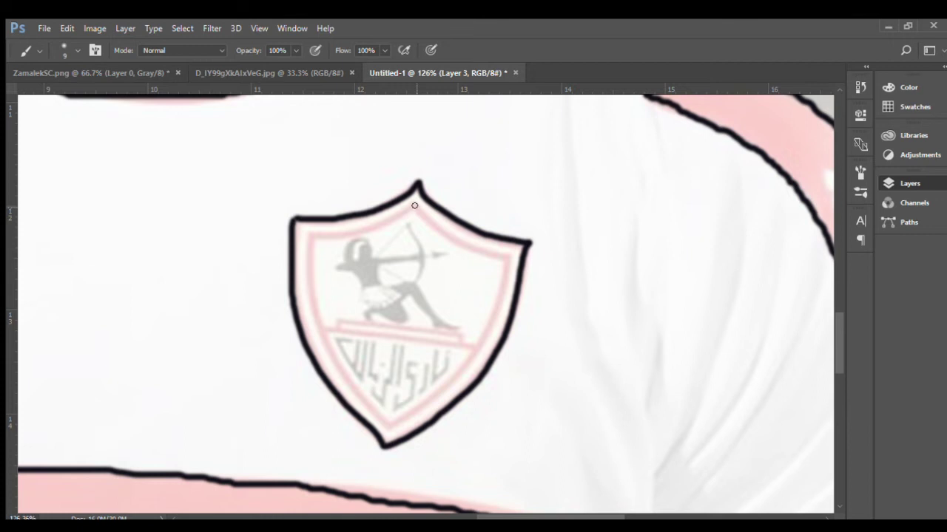
Trace the crest's inner shield border, redrawing the top-right edge after an undo.
{"action": "mouse_move", "coordinate": [412, 202]}
{"action": "left_mouse_down"}
{"action": "mouse_move", "coordinate": [384, 224]}
{"action": "mouse_move", "coordinate": [307, 232]}
{"action": "mouse_move", "coordinate": [312, 310]}
{"action": "mouse_move", "coordinate": [339, 373]}
{"action": "mouse_move", "coordinate": [390, 423]}
{"action": "left_mouse_up"}
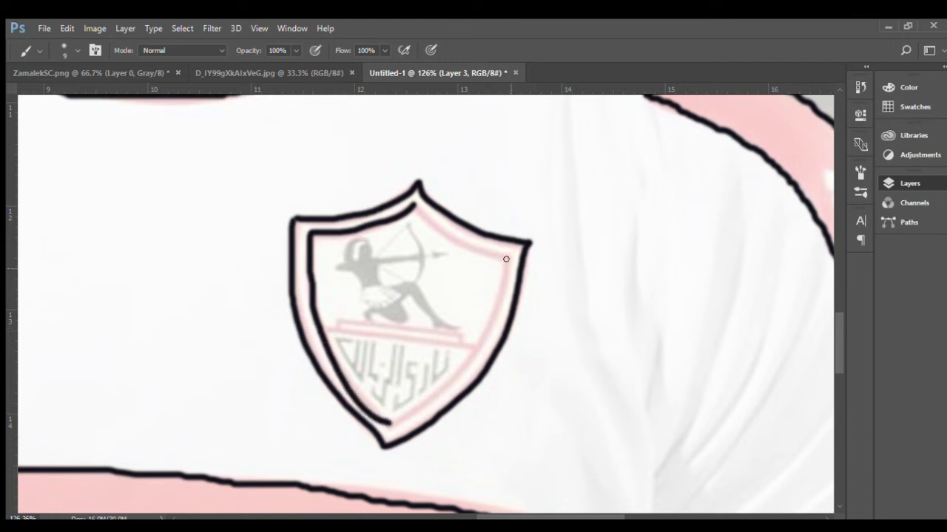
{"action": "mouse_move", "coordinate": [506, 257]}
{"action": "left_mouse_down"}
{"action": "mouse_move", "coordinate": [485, 337]}
{"action": "mouse_move", "coordinate": [429, 399]}
{"action": "mouse_move", "coordinate": [387, 423]}
{"action": "left_mouse_up"}
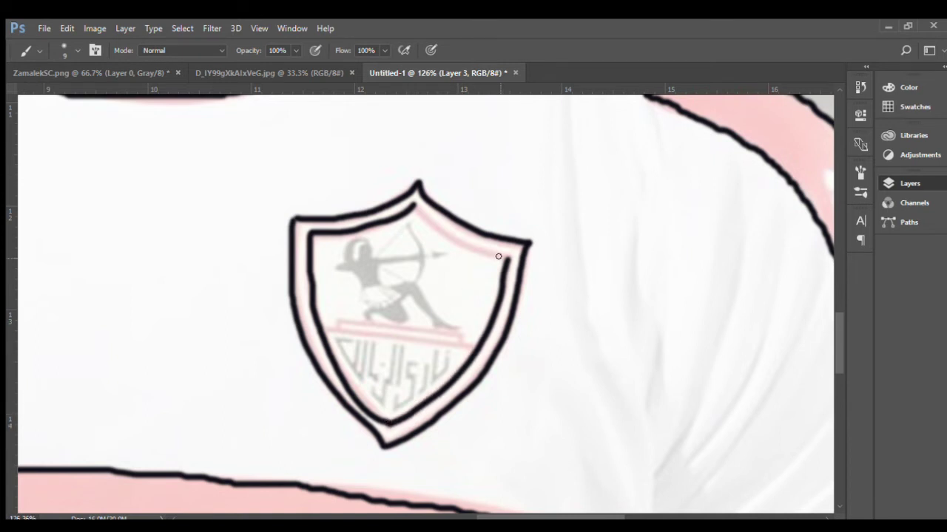
{"action": "mouse_move", "coordinate": [503, 258]}
{"action": "left_mouse_down"}
{"action": "mouse_move", "coordinate": [460, 240]}
{"action": "mouse_move", "coordinate": [405, 197]}
{"action": "left_mouse_up"}
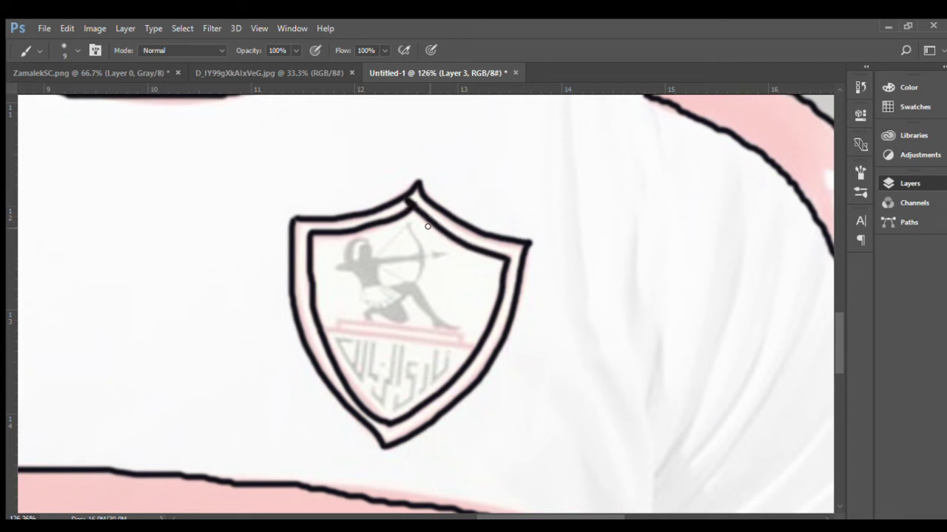
{"action": "key", "text": "ctrl+z"}
{"action": "left_click_drag", "start_coordinate": [507, 257], "coordinate": [411, 204]}
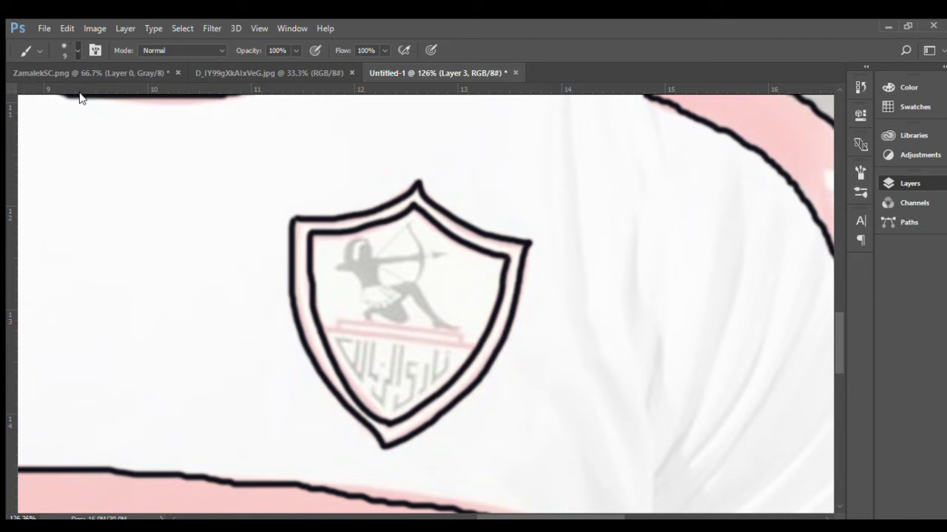
At a 4 px brush, trace the archer's bow, bowstrings, arrowhead and the ledge line beneath.
{"action": "key", "text": "bracketleft"}
{"action": "key", "text": "bracketleft"}
{"action": "key", "text": "bracketleft"}
{"action": "mouse_move", "coordinate": [405, 225]}
{"action": "left_mouse_down"}
{"action": "mouse_move", "coordinate": [417, 251]}
{"action": "mouse_move", "coordinate": [413, 284]}
{"action": "left_mouse_up"}
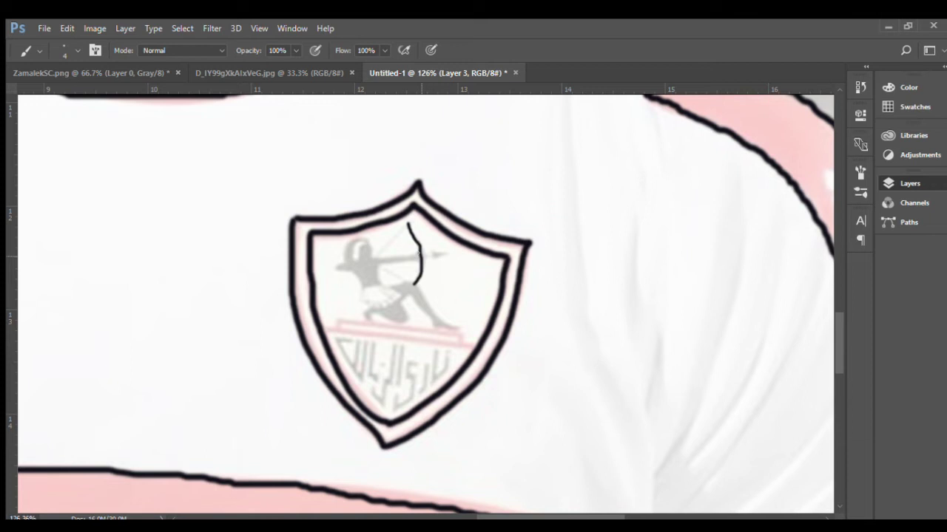
{"action": "mouse_move", "coordinate": [430, 250]}
{"action": "left_mouse_down"}
{"action": "mouse_move", "coordinate": [446, 254]}
{"action": "mouse_move", "coordinate": [372, 260]}
{"action": "left_mouse_up"}
{"action": "left_click_drag", "start_coordinate": [405, 225], "coordinate": [372, 255]}
{"action": "mouse_move", "coordinate": [408, 281]}
{"action": "left_mouse_down"}
{"action": "mouse_move", "coordinate": [385, 269]}
{"action": "mouse_move", "coordinate": [389, 258]}
{"action": "mouse_move", "coordinate": [334, 263]}
{"action": "mouse_move", "coordinate": [363, 283]}
{"action": "mouse_move", "coordinate": [374, 279]}
{"action": "mouse_move", "coordinate": [363, 242]}
{"action": "mouse_move", "coordinate": [353, 239]}
{"action": "mouse_move", "coordinate": [349, 260]}
{"action": "mouse_move", "coordinate": [352, 231]}
{"action": "mouse_move", "coordinate": [370, 249]}
{"action": "left_mouse_up"}
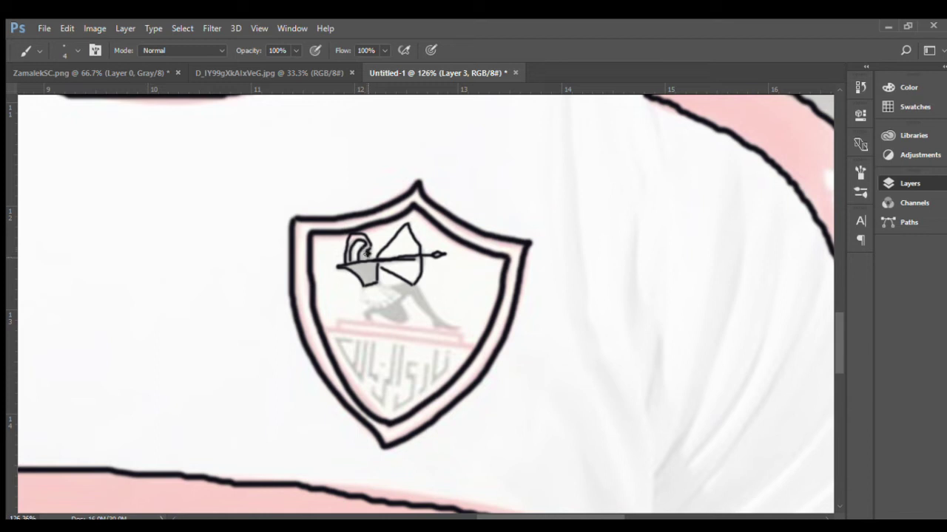
{"action": "mouse_move", "coordinate": [381, 284]}
{"action": "left_mouse_down"}
{"action": "mouse_move", "coordinate": [397, 287]}
{"action": "mouse_move", "coordinate": [390, 302]}
{"action": "mouse_move", "coordinate": [366, 304]}
{"action": "mouse_move", "coordinate": [361, 285]}
{"action": "mouse_move", "coordinate": [406, 320]}
{"action": "mouse_move", "coordinate": [365, 320]}
{"action": "mouse_move", "coordinate": [411, 298]}
{"action": "mouse_move", "coordinate": [450, 330]}
{"action": "mouse_move", "coordinate": [416, 282]}
{"action": "mouse_move", "coordinate": [372, 285]}
{"action": "left_mouse_up"}
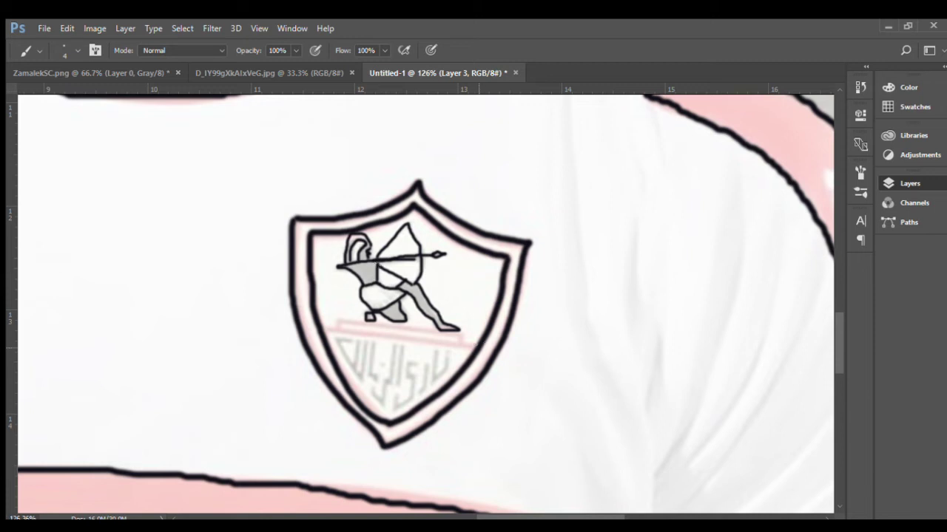
{"action": "left_click_drag", "start_coordinate": [471, 341], "coordinate": [323, 329]}
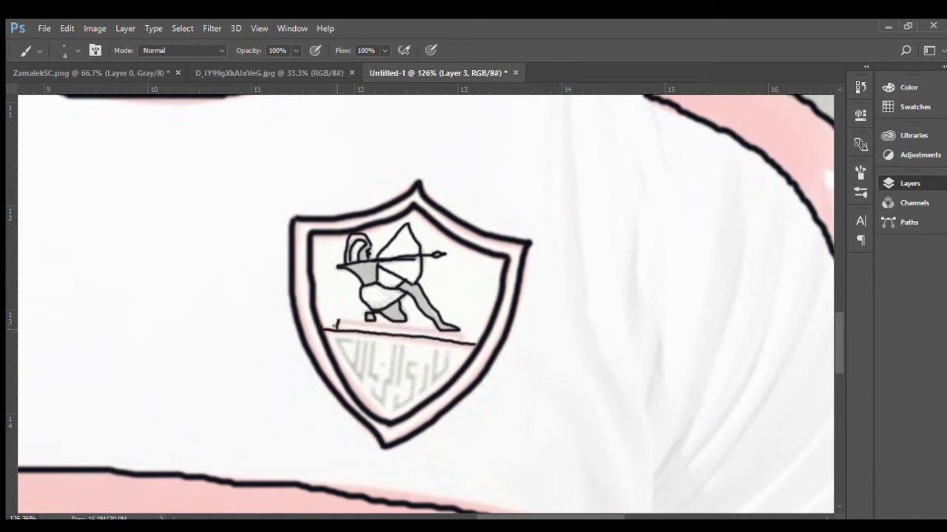
Extend the ledge line leftward and trace the hooked and upright strokes of the Arabic lettering.
{"action": "left_click_drag", "start_coordinate": [456, 335], "coordinate": [336, 318]}
{"action": "mouse_move", "coordinate": [444, 357]}
{"action": "left_mouse_down"}
{"action": "mouse_move", "coordinate": [437, 373]}
{"action": "mouse_move", "coordinate": [430, 346]}
{"action": "mouse_move", "coordinate": [416, 392]}
{"action": "mouse_move", "coordinate": [403, 363]}
{"action": "mouse_move", "coordinate": [409, 400]}
{"action": "mouse_move", "coordinate": [395, 408]}
{"action": "mouse_move", "coordinate": [393, 397]}
{"action": "left_mouse_up"}
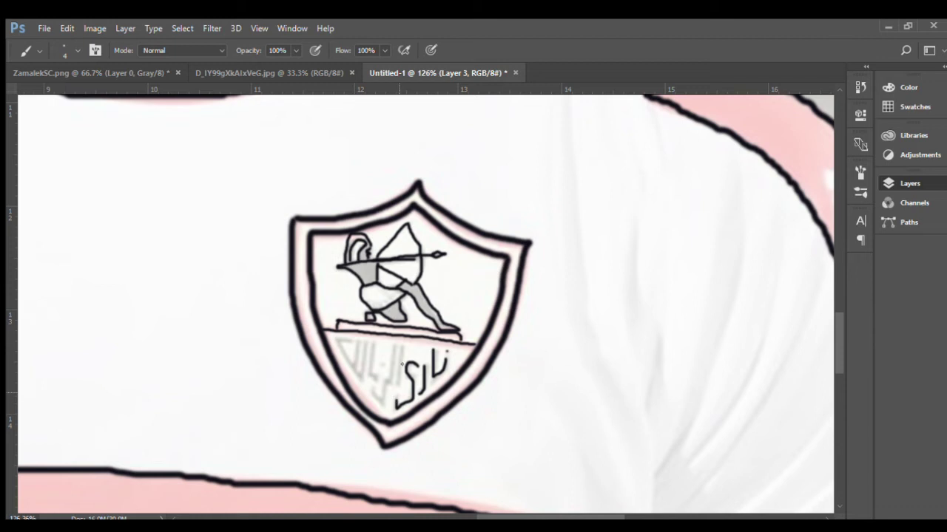
{"action": "left_click_drag", "start_coordinate": [400, 342], "coordinate": [395, 380]}
{"action": "mouse_move", "coordinate": [391, 345]}
{"action": "left_mouse_down"}
{"action": "mouse_move", "coordinate": [381, 397]}
{"action": "mouse_move", "coordinate": [374, 383]}
{"action": "left_mouse_up"}
{"action": "mouse_move", "coordinate": [366, 367]}
{"action": "left_mouse_down"}
{"action": "mouse_move", "coordinate": [371, 340]}
{"action": "mouse_move", "coordinate": [359, 376]}
{"action": "mouse_move", "coordinate": [355, 355]}
{"action": "mouse_move", "coordinate": [353, 366]}
{"action": "mouse_move", "coordinate": [335, 338]}
{"action": "mouse_move", "coordinate": [343, 339]}
{"action": "left_mouse_up"}
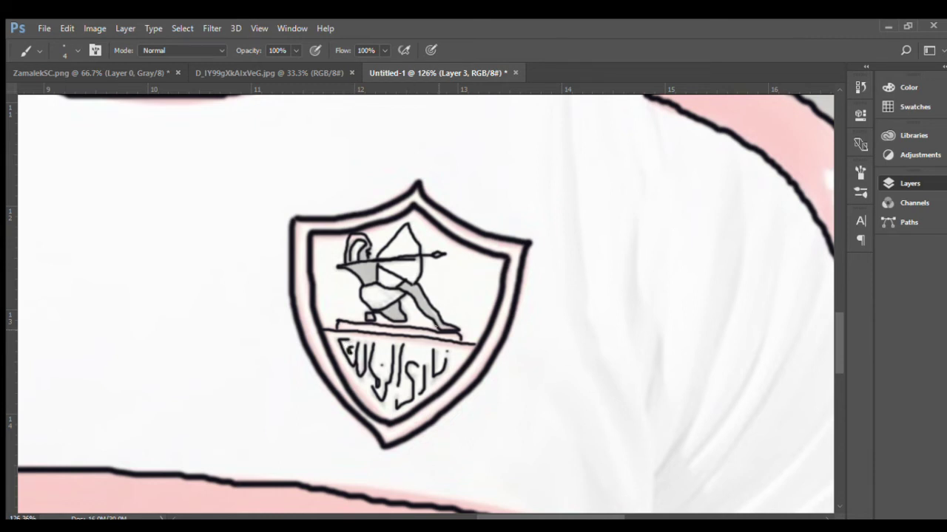
Zoom out to the head, raise the brush to 9 px and start the neck line at the collar's right end.
{"action": "scroll", "coordinate": [502, 282], "scroll_direction": "down", "scroll_amount": 2}
{"action": "scroll", "coordinate": [501, 282], "scroll_direction": "down", "scroll_amount": 2}
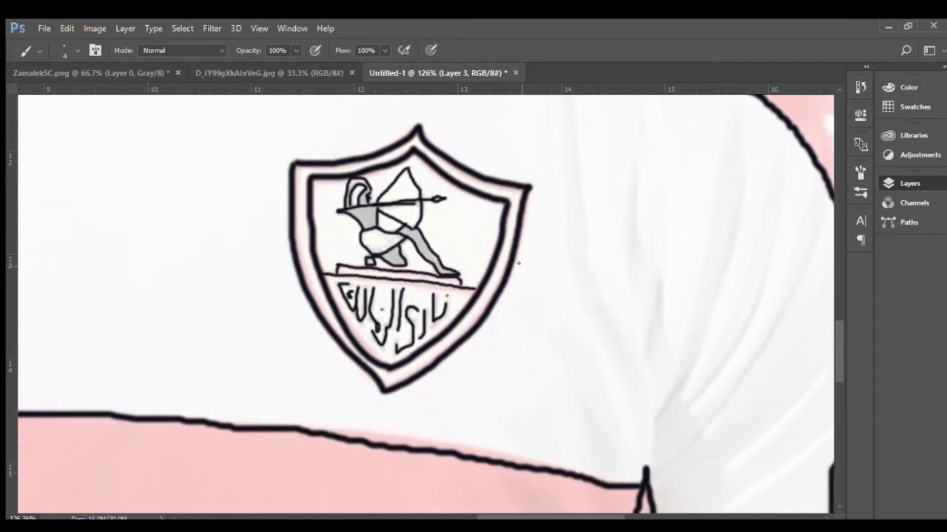
{"action": "scroll", "coordinate": [518, 263], "scroll_direction": "down", "scroll_amount": 2}
{"action": "scroll", "coordinate": [520, 265], "scroll_direction": "down", "scroll_amount": 2}
{"action": "scroll", "coordinate": [523, 267], "scroll_direction": "down", "scroll_amount": 1}
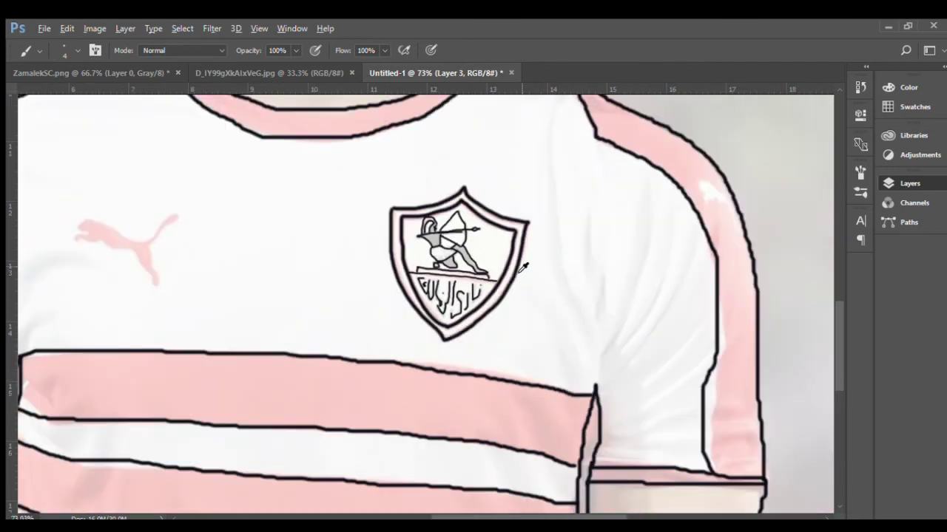
{"action": "scroll", "coordinate": [523, 268], "scroll_direction": "down", "scroll_amount": 1}
{"action": "scroll", "coordinate": [523, 268], "scroll_direction": "down", "scroll_amount": 2}
{"action": "scroll", "coordinate": [523, 268], "scroll_direction": "down", "scroll_amount": 1}
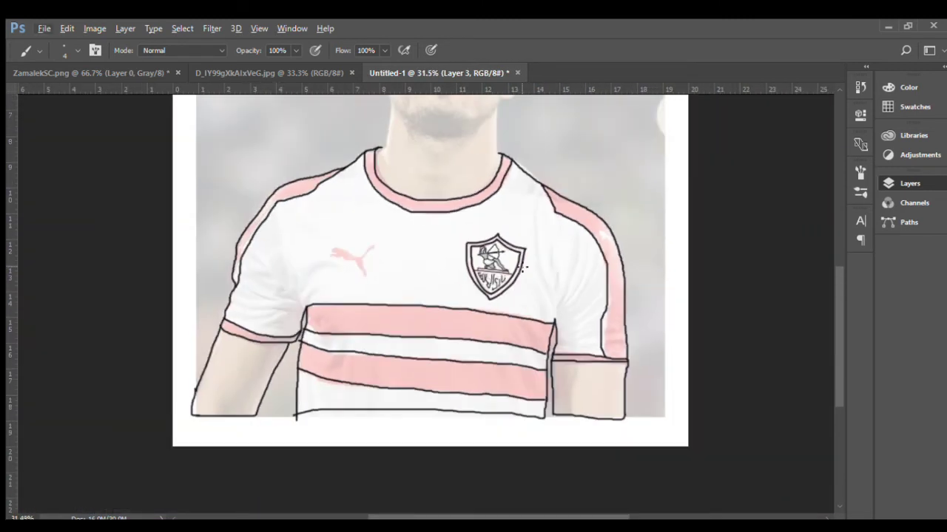
{"action": "scroll", "coordinate": [452, 296], "scroll_direction": "up", "scroll_amount": 3}
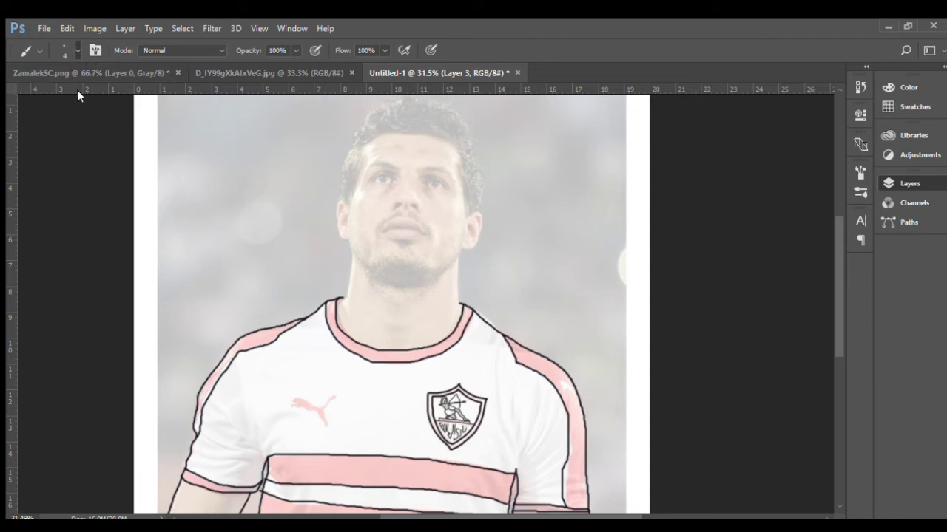
{"action": "key", "text": "bracketright"}
{"action": "key", "text": "bracketright"}
{"action": "key", "text": "bracketright"}
{"action": "left_click_drag", "start_coordinate": [466, 302], "coordinate": [468, 302]}
Zoom in on the face and trace the right side of the neck and the right ear with its inner fold.
{"action": "scroll", "coordinate": [416, 218], "scroll_direction": "up", "scroll_amount": 1}
{"action": "scroll", "coordinate": [415, 219], "scroll_direction": "up", "scroll_amount": 1}
{"action": "scroll", "coordinate": [415, 218], "scroll_direction": "up", "scroll_amount": 1}
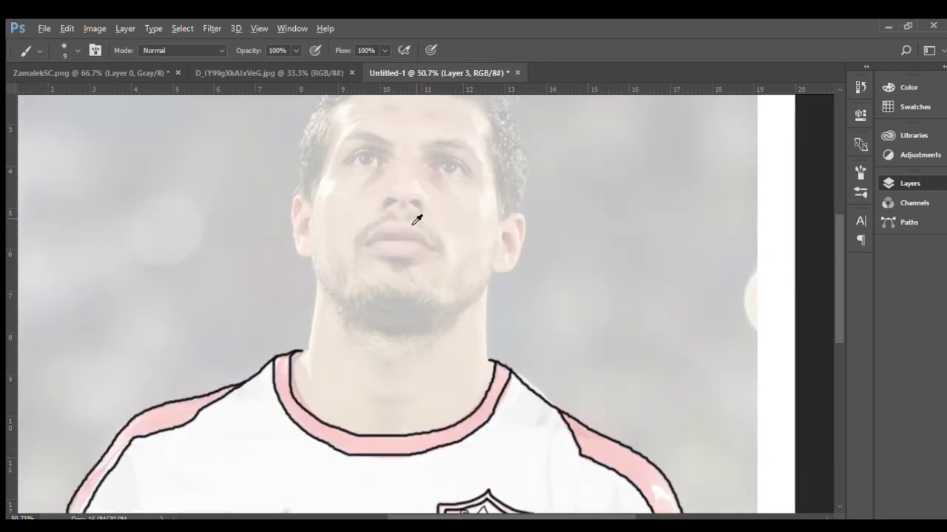
{"action": "scroll", "coordinate": [415, 218], "scroll_direction": "up", "scroll_amount": 1}
{"action": "scroll", "coordinate": [416, 219], "scroll_direction": "up", "scroll_amount": 1}
{"action": "scroll", "coordinate": [417, 219], "scroll_direction": "up", "scroll_amount": 1}
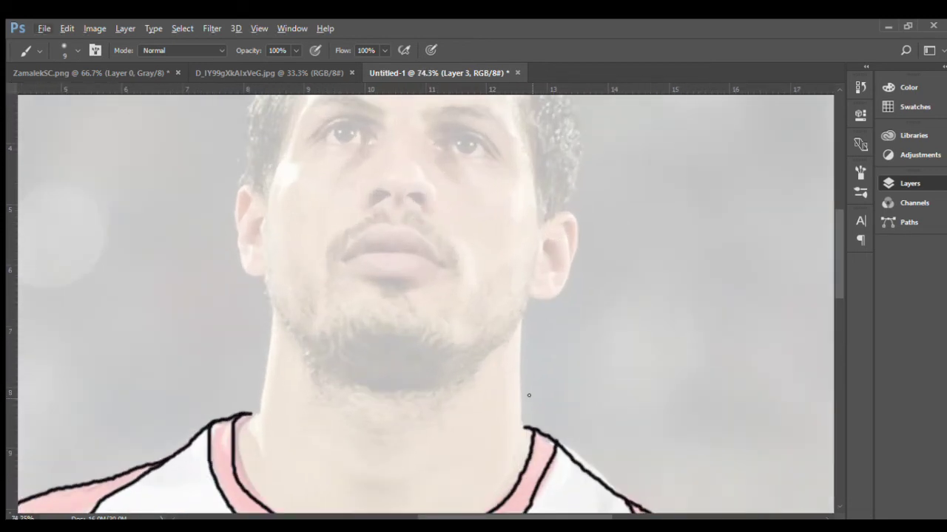
{"action": "mouse_move", "coordinate": [522, 429]}
{"action": "left_mouse_down"}
{"action": "mouse_move", "coordinate": [519, 315]}
{"action": "mouse_move", "coordinate": [529, 293]}
{"action": "mouse_move", "coordinate": [545, 298]}
{"action": "mouse_move", "coordinate": [568, 274]}
{"action": "mouse_move", "coordinate": [579, 234]}
{"action": "mouse_move", "coordinate": [569, 211]}
{"action": "left_mouse_up"}
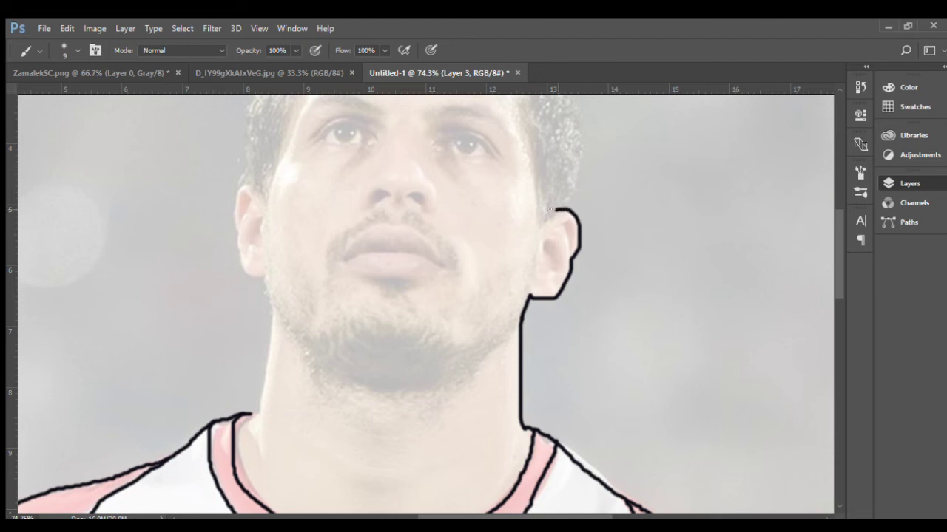
{"action": "left_click_drag", "start_coordinate": [532, 235], "coordinate": [524, 297]}
{"action": "mouse_move", "coordinate": [543, 261]}
{"action": "left_mouse_down"}
{"action": "mouse_move", "coordinate": [539, 247]}
{"action": "mouse_move", "coordinate": [553, 242]}
{"action": "mouse_move", "coordinate": [558, 261]}
{"action": "left_mouse_up"}
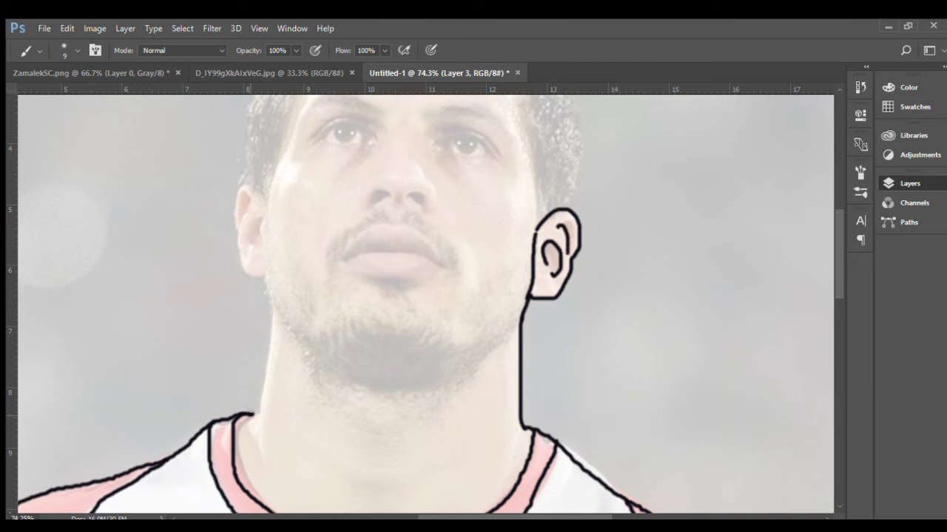
Trace the left side of the neck up to the jaw and begin the left ear's top.
{"action": "left_click_drag", "start_coordinate": [258, 403], "coordinate": [275, 323]}
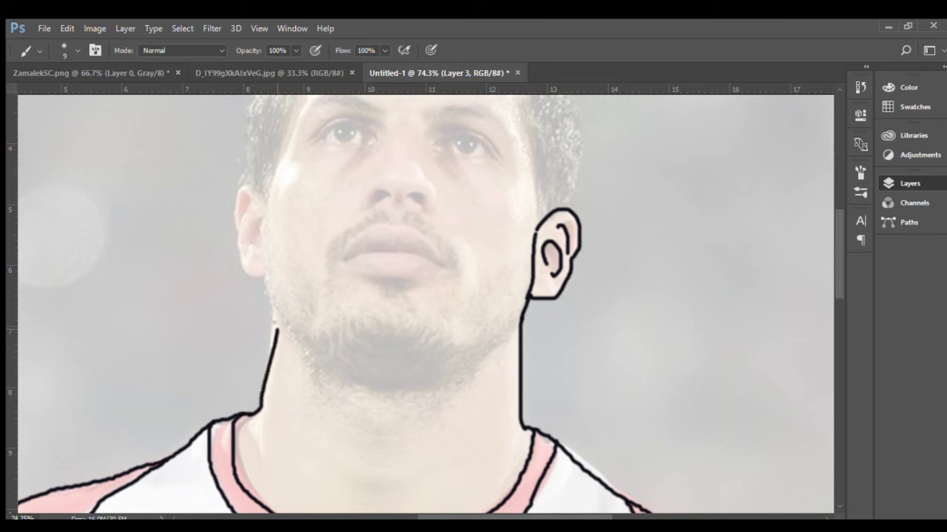
{"action": "left_click_drag", "start_coordinate": [264, 290], "coordinate": [263, 276]}
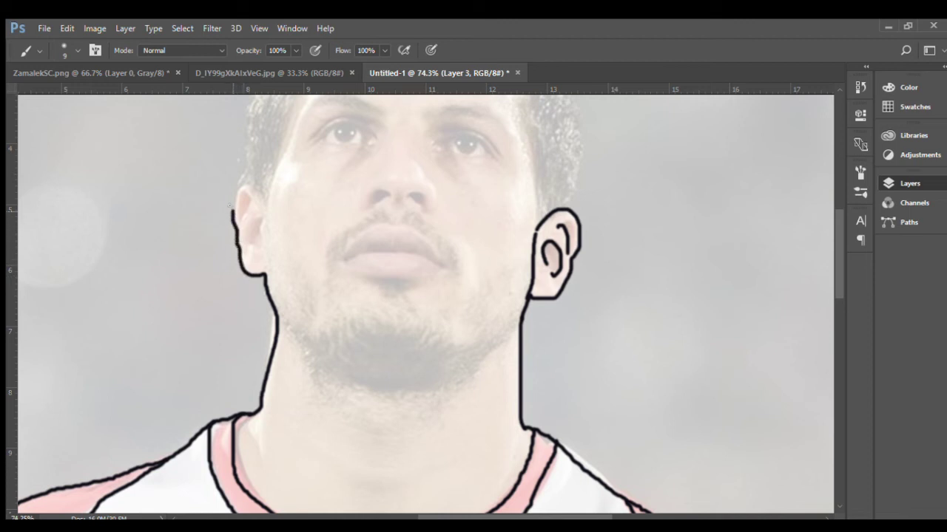
{"action": "left_click_drag", "start_coordinate": [237, 182], "coordinate": [258, 202]}
Complete the left ear's outline and its curved inner fold.
{"action": "left_click_drag", "start_coordinate": [263, 216], "coordinate": [261, 246]}
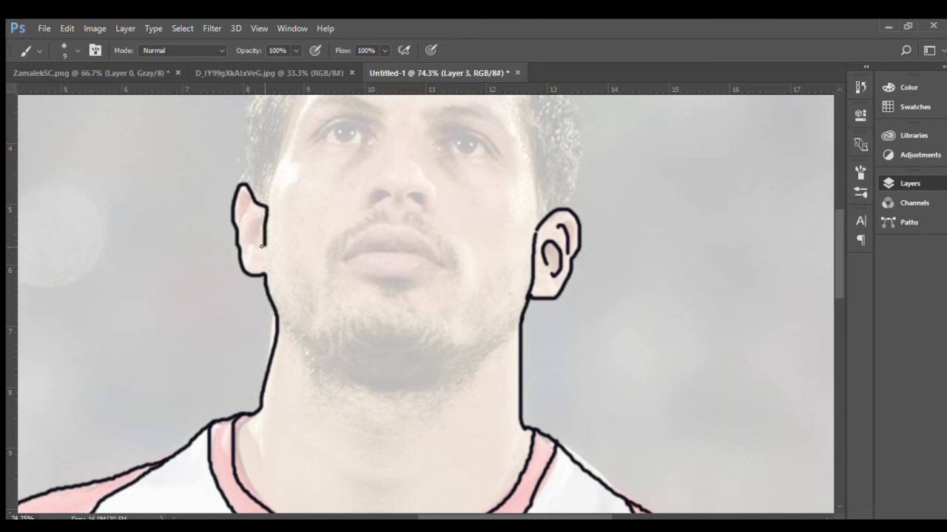
{"action": "left_click_drag", "start_coordinate": [245, 204], "coordinate": [239, 217]}
{"action": "left_click_drag", "start_coordinate": [252, 216], "coordinate": [243, 236]}
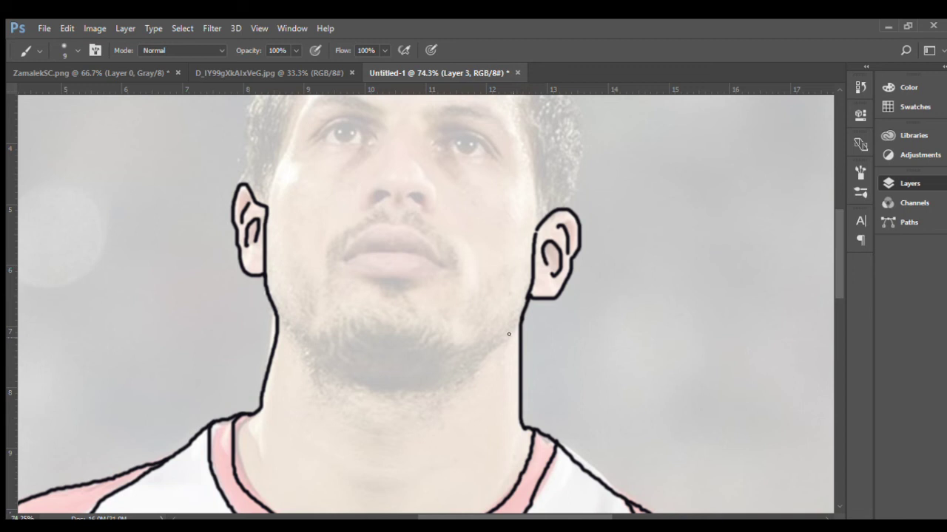
Trace the beard's edge along the jaw toward the left ear, plus a second line under the jaw.
{"action": "left_click_drag", "start_coordinate": [494, 332], "coordinate": [465, 341]}
{"action": "mouse_move", "coordinate": [435, 330]}
{"action": "left_mouse_down"}
{"action": "mouse_move", "coordinate": [394, 319]}
{"action": "mouse_move", "coordinate": [297, 321]}
{"action": "left_mouse_up"}
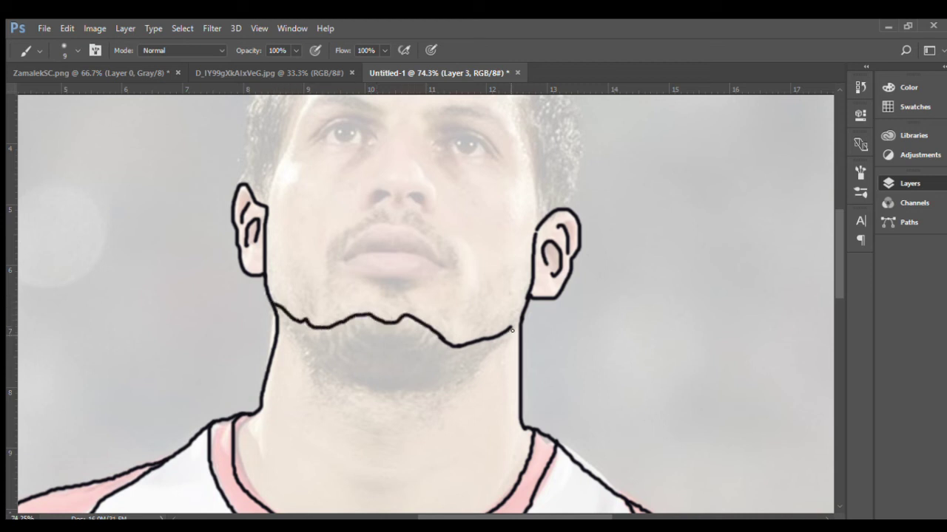
{"action": "mouse_move", "coordinate": [513, 333]}
{"action": "left_mouse_down"}
{"action": "mouse_move", "coordinate": [460, 378]}
{"action": "mouse_move", "coordinate": [390, 395]}
{"action": "mouse_move", "coordinate": [318, 374]}
{"action": "mouse_move", "coordinate": [281, 323]}
{"action": "left_mouse_up"}
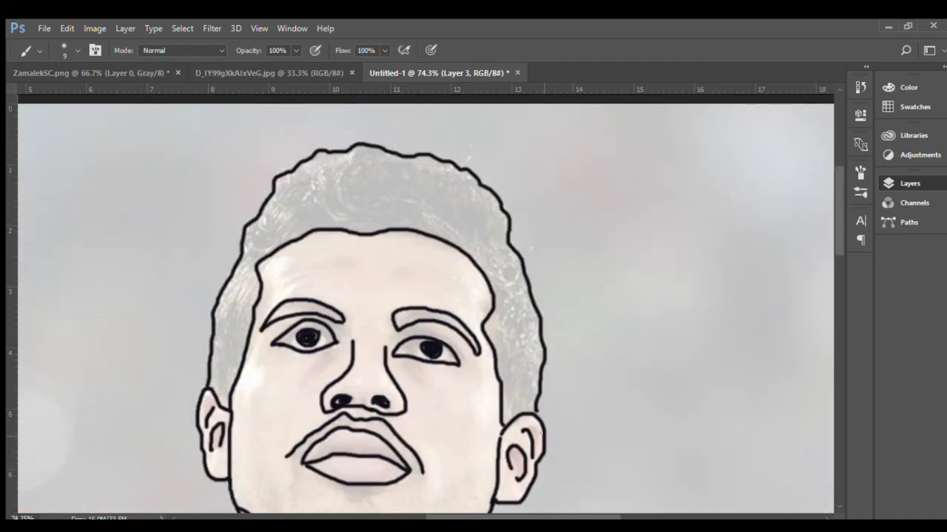
Select the hair with the Magic Wand and fill it with solid black.
{"action": "scroll", "coordinate": [523, 357], "scroll_direction": "down", "scroll_amount": 1}
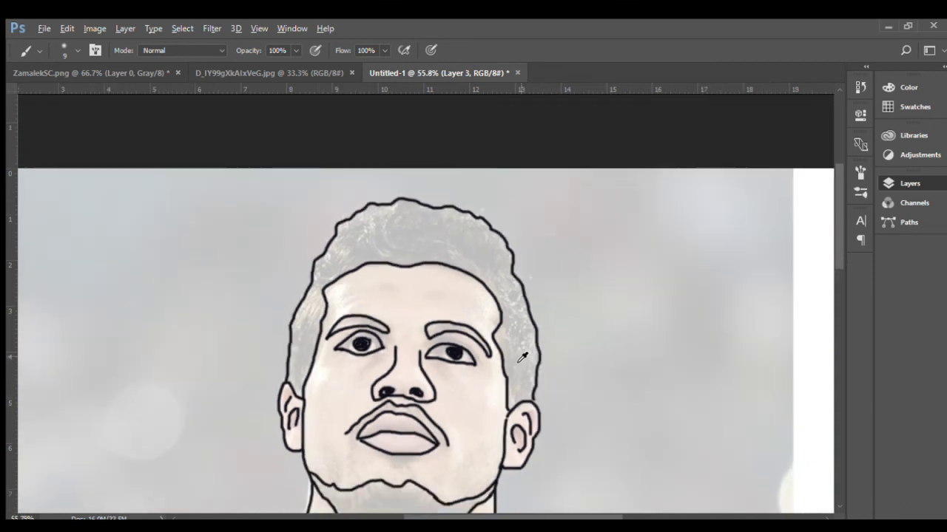
{"action": "scroll", "coordinate": [523, 356], "scroll_direction": "down", "scroll_amount": 1}
{"action": "scroll", "coordinate": [523, 357], "scroll_direction": "down", "scroll_amount": 1}
{"action": "scroll", "coordinate": [566, 397], "scroll_direction": "down", "scroll_amount": 1}
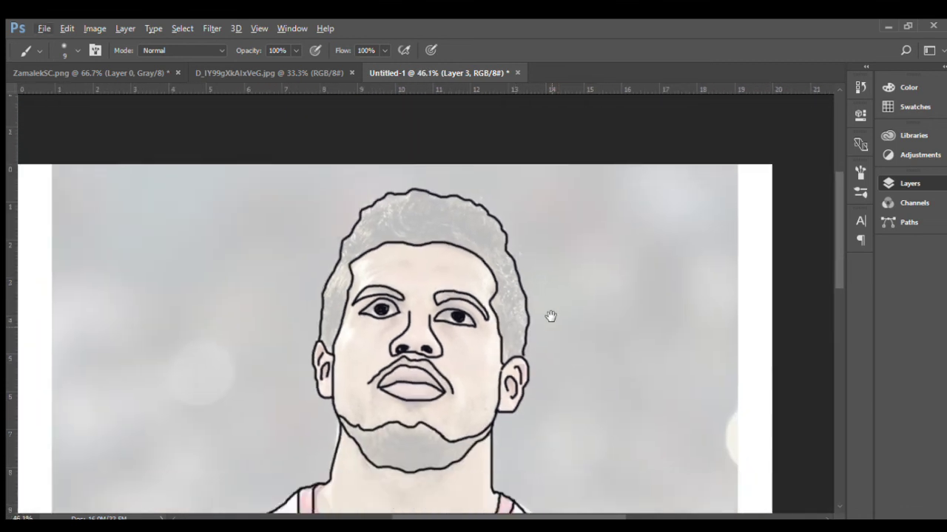
{"action": "scroll", "coordinate": [550, 317], "scroll_direction": "down", "scroll_amount": 1}
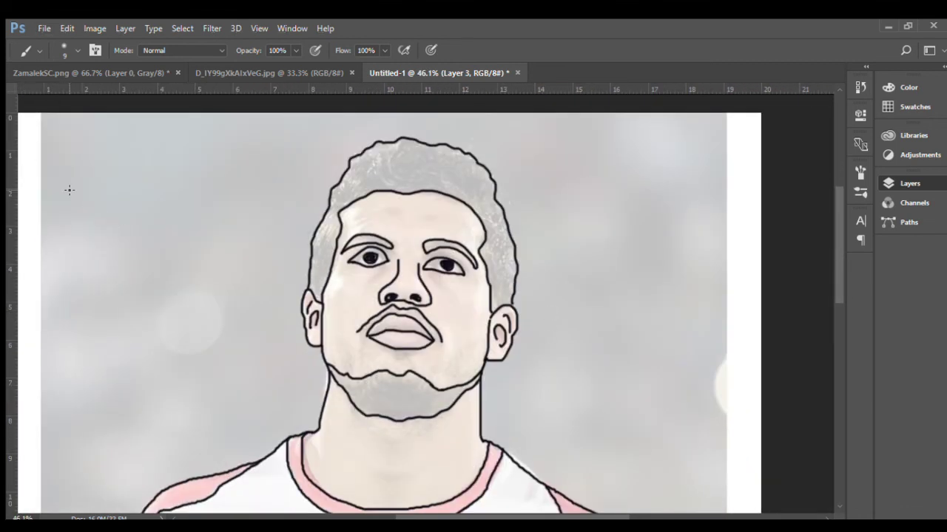
{"action": "key", "text": "w"}
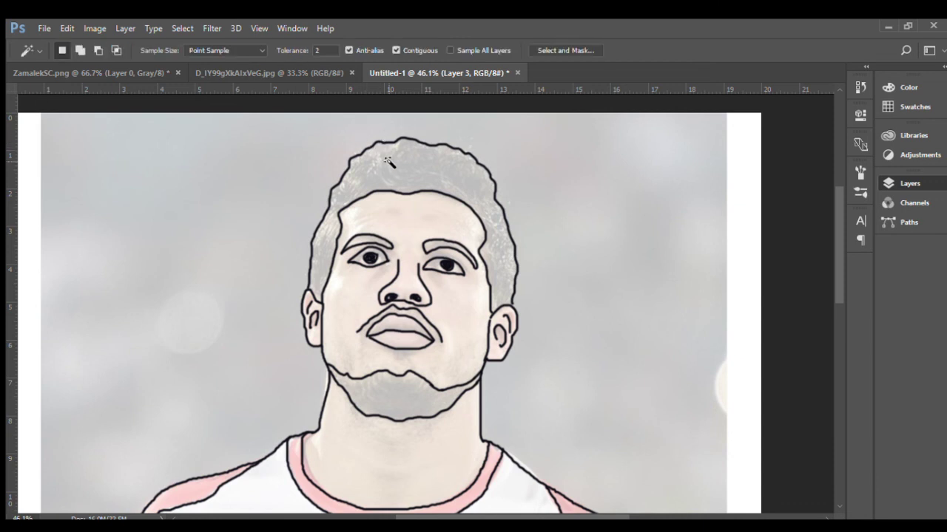
{"action": "left_click", "coordinate": [440, 178]}
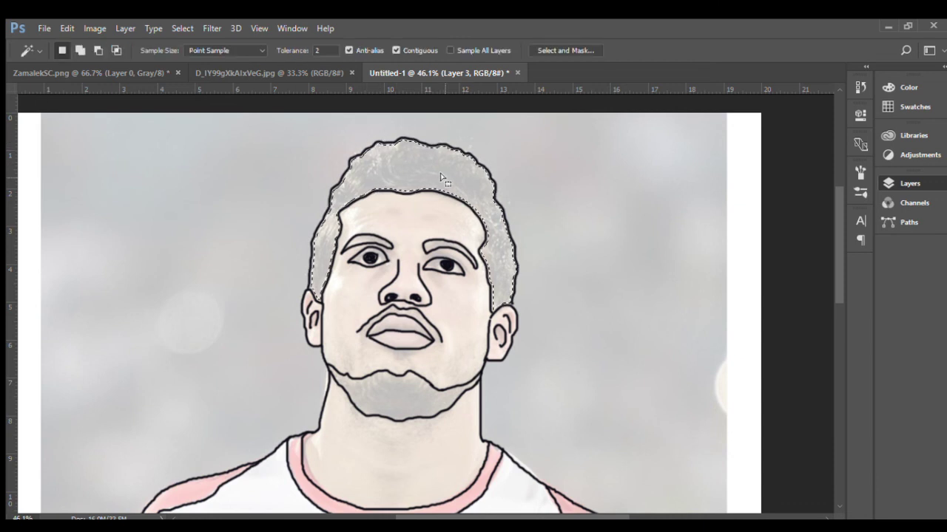
{"action": "key", "text": "alt+BackSpace"}
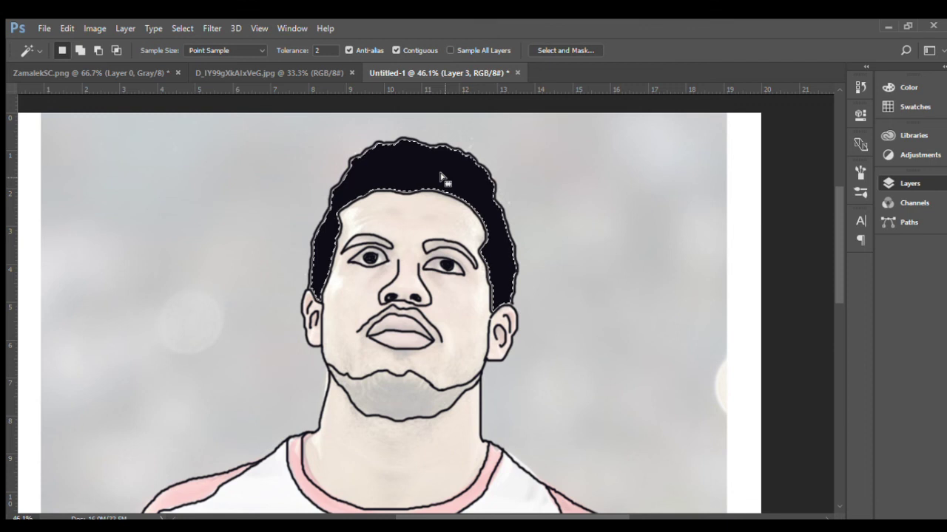
Select the right and left eyebrow areas with the Magic Wand, trimming the selections.
{"action": "left_click", "coordinate": [437, 242]}
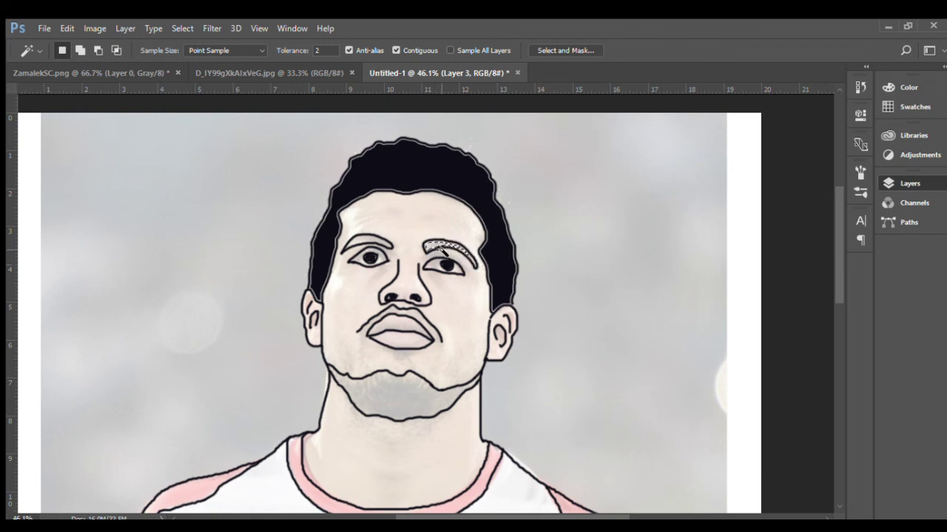
{"action": "left_click", "coordinate": [442, 250], "text": "alt"}
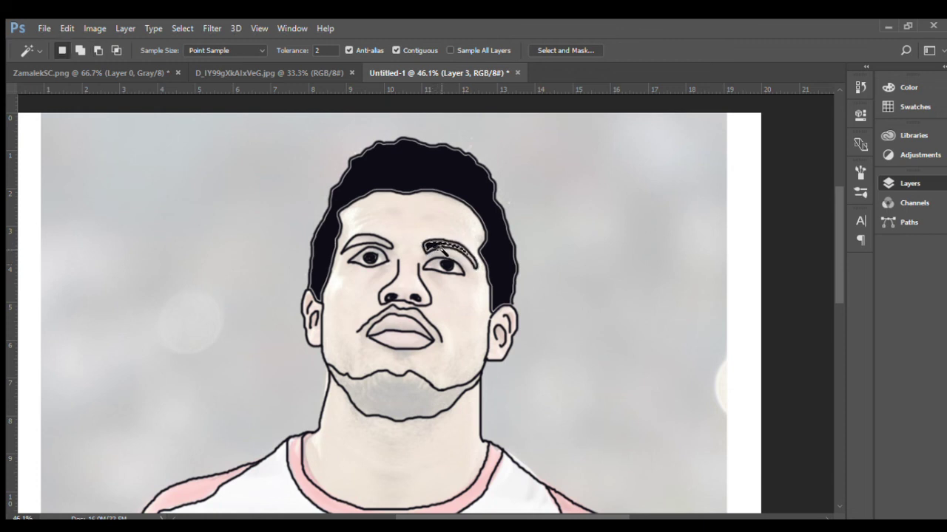
{"action": "left_click", "coordinate": [368, 241]}
{"action": "left_click", "coordinate": [370, 240]}
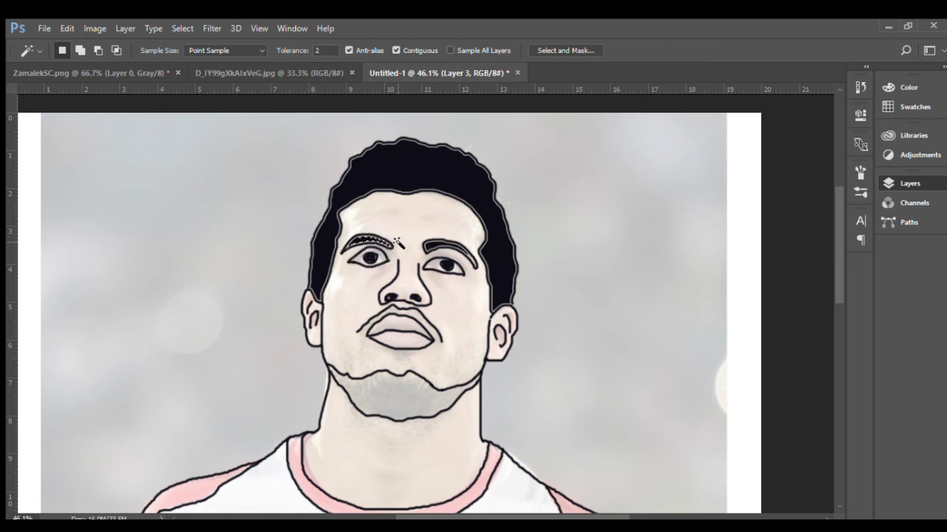
Fill the lower lip, upper lip and grey beard with solid black.
{"action": "left_click", "coordinate": [416, 342]}
{"action": "key", "text": "alt+BackSpace"}
{"action": "left_click", "coordinate": [392, 321]}
{"action": "key", "text": "alt+BackSpace"}
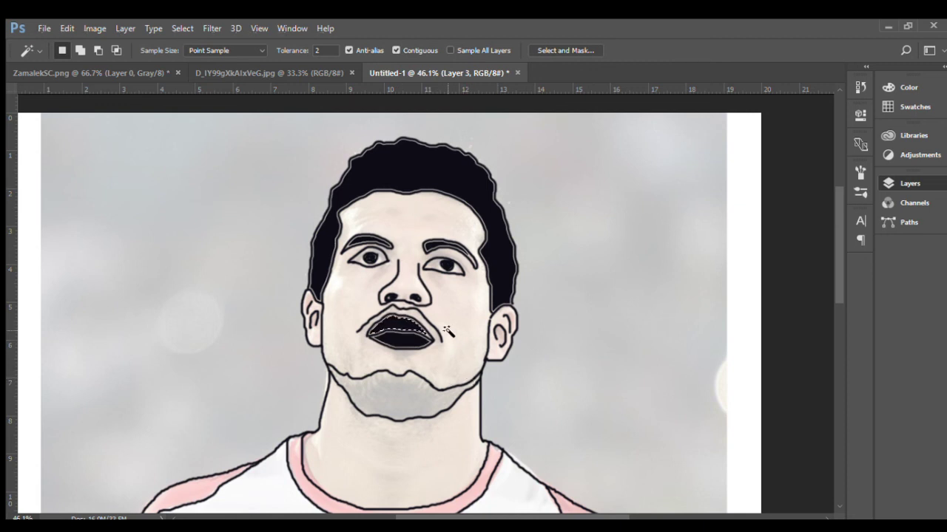
{"action": "left_click", "coordinate": [440, 406]}
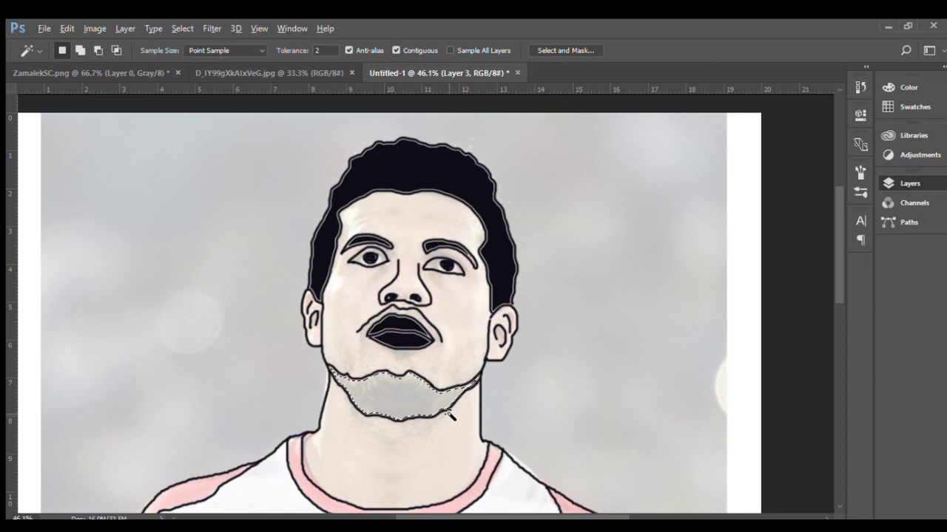
{"action": "key", "text": "alt+BackSpace"}
Fill the pink collar and both shoulder stripes with solid black.
{"action": "scroll", "coordinate": [444, 407], "scroll_direction": "up", "scroll_amount": 1}
{"action": "scroll", "coordinate": [441, 392], "scroll_direction": "down", "scroll_amount": 1}
{"action": "scroll", "coordinate": [448, 377], "scroll_direction": "down", "scroll_amount": 2}
{"action": "scroll", "coordinate": [447, 372], "scroll_direction": "down", "scroll_amount": 2}
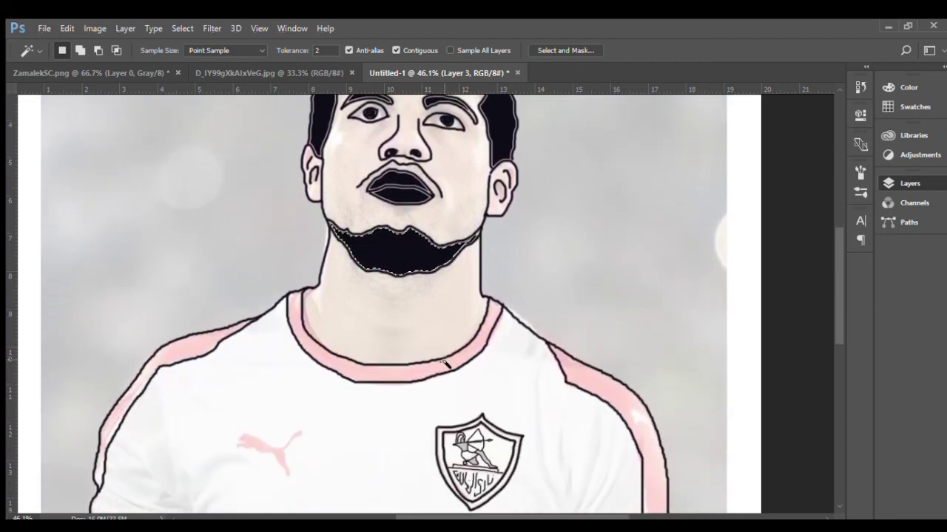
{"action": "left_click", "coordinate": [441, 368]}
{"action": "key", "text": "alt+BackSpace"}
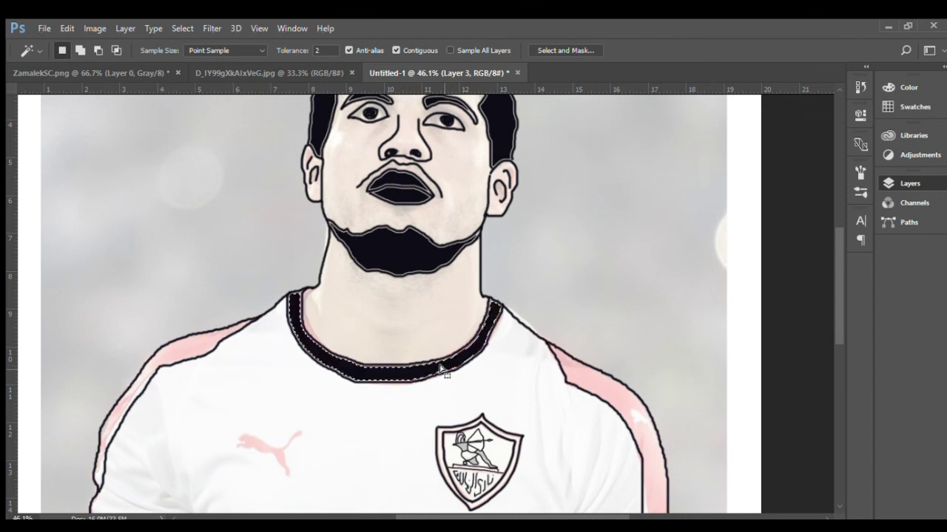
{"action": "left_click", "coordinate": [204, 339]}
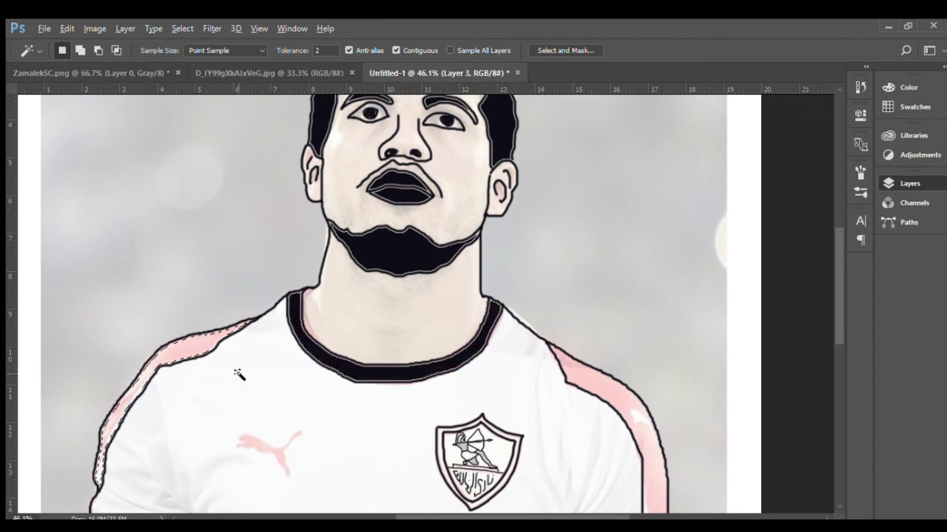
{"action": "key", "text": "alt+BackSpace"}
{"action": "left_click", "coordinate": [609, 398]}
{"action": "key", "text": "alt+BackSpace"}
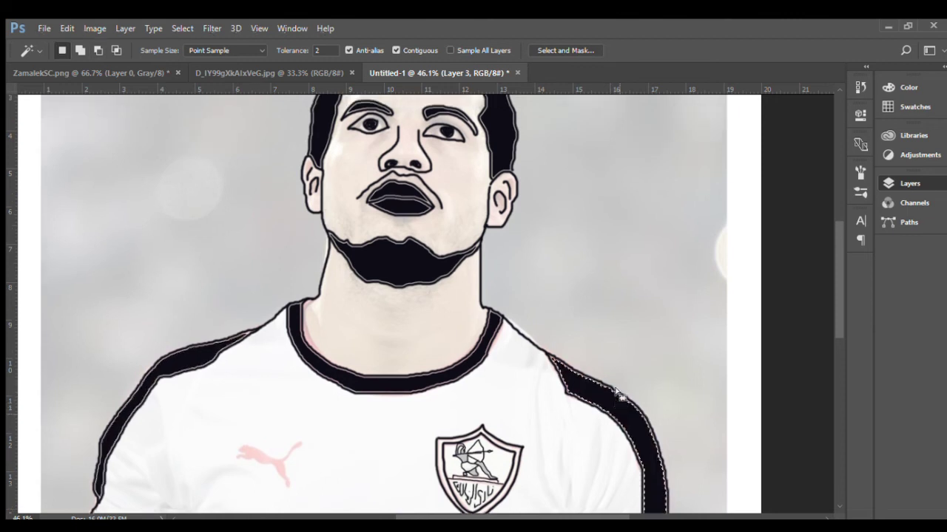
Fill the right sleeve band, both chest stripes and the left sleeve band with black.
{"action": "scroll", "coordinate": [607, 376], "scroll_direction": "up", "scroll_amount": 2}
{"action": "scroll", "coordinate": [599, 359], "scroll_direction": "down", "scroll_amount": 3}
{"action": "scroll", "coordinate": [603, 358], "scroll_direction": "down", "scroll_amount": 3}
{"action": "scroll", "coordinate": [608, 369], "scroll_direction": "down", "scroll_amount": 2}
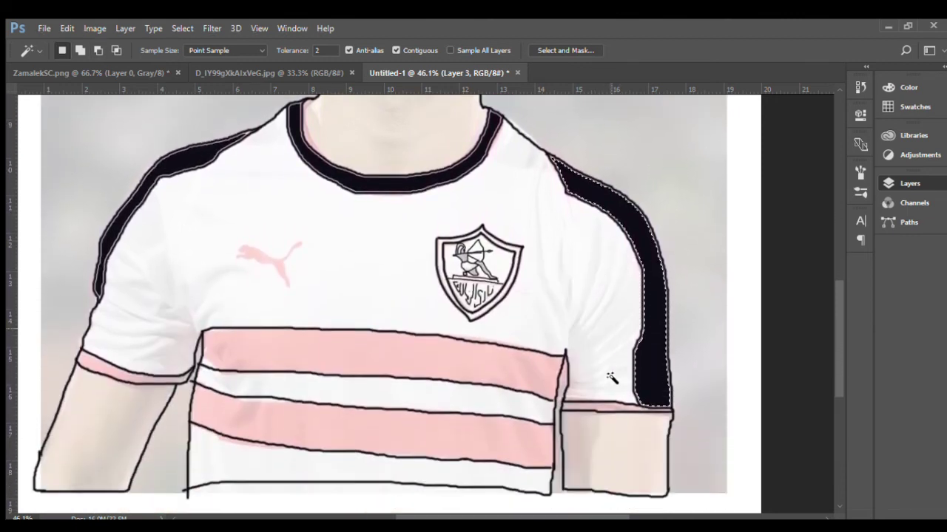
{"action": "scroll", "coordinate": [603, 355], "scroll_direction": "down", "scroll_amount": 3}
{"action": "left_click", "coordinate": [596, 330]}
{"action": "key", "text": "alt+BackSpace"}
{"action": "left_click", "coordinate": [533, 296]}
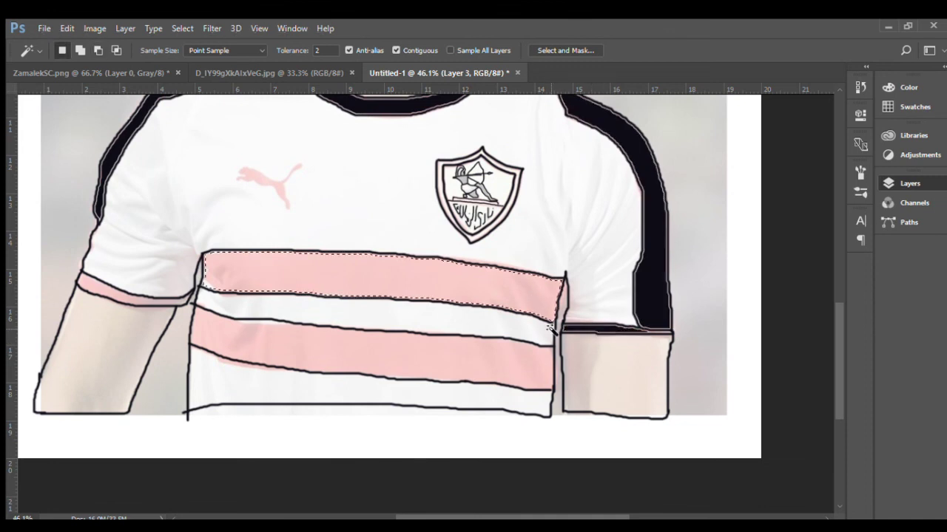
{"action": "key", "text": "alt+BackSpace"}
{"action": "left_click", "coordinate": [447, 351]}
{"action": "key", "text": "alt+BackSpace"}
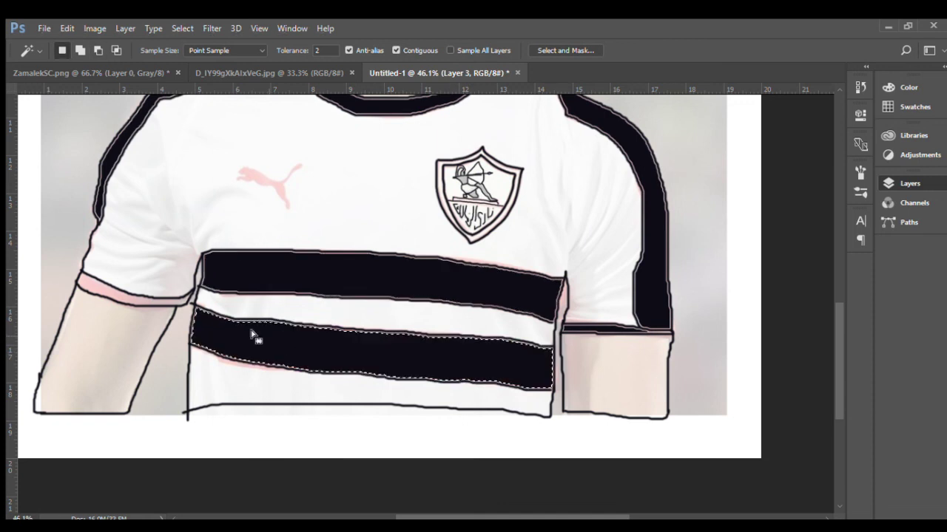
{"action": "left_click", "coordinate": [124, 294]}
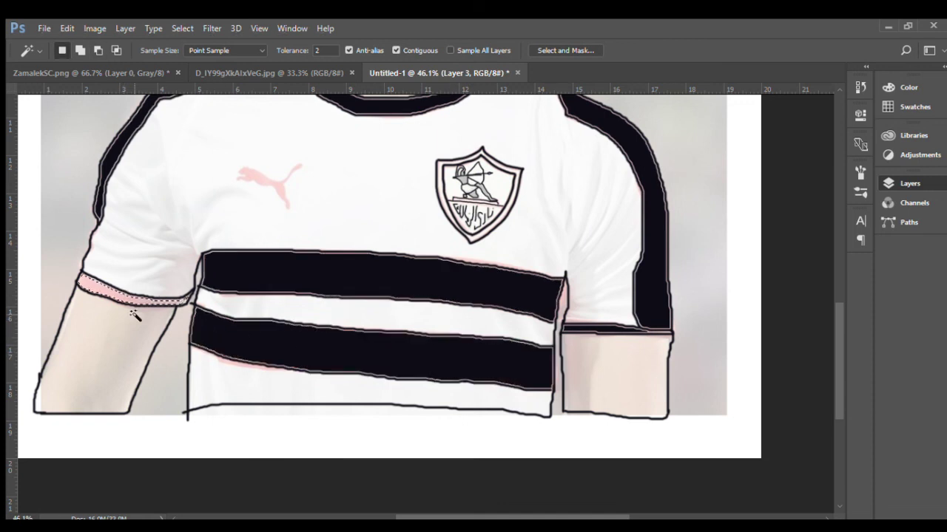
{"action": "key", "text": "alt+BackSpace"}
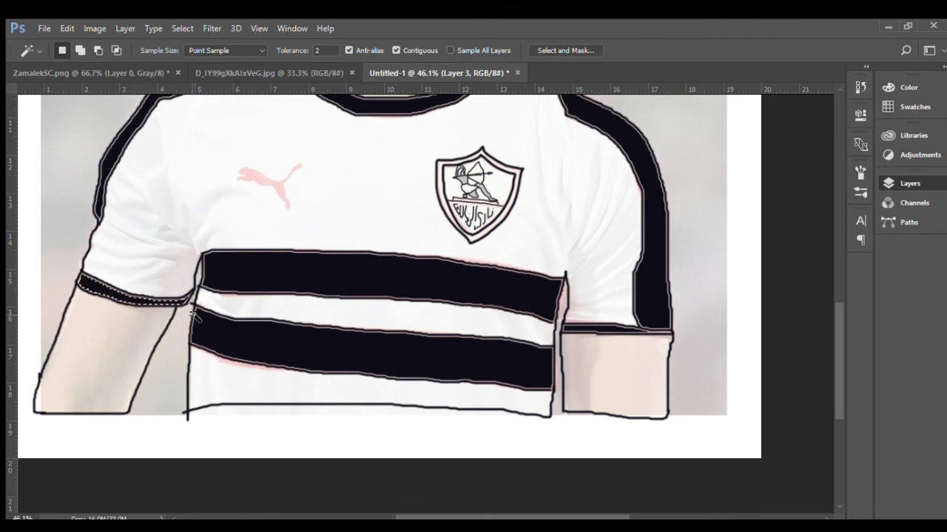
{"action": "scroll", "coordinate": [207, 318], "scroll_direction": "down", "scroll_amount": 3}
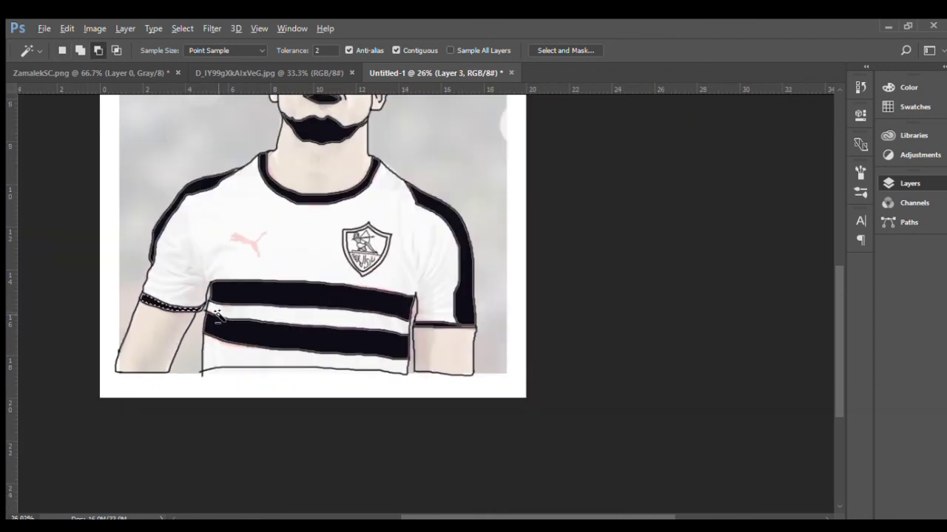
Switch to the background photo layer and hide it, then review the line art's top.
{"action": "scroll", "coordinate": [320, 292], "scroll_direction": "down", "scroll_amount": 1}
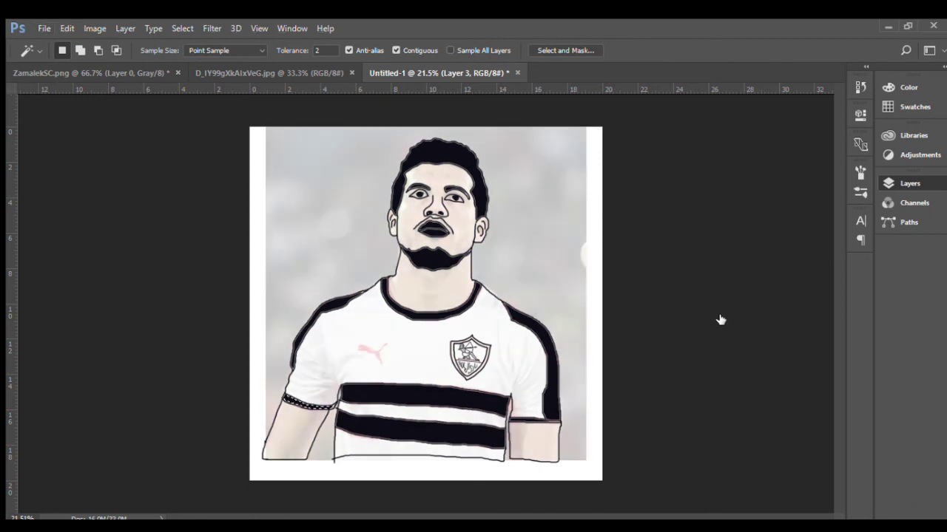
{"action": "key", "text": "alt+bracketleft"}
{"action": "key", "text": "alt+bracketleft"}
{"action": "scroll", "coordinate": [651, 296], "scroll_direction": "up", "scroll_amount": 1}
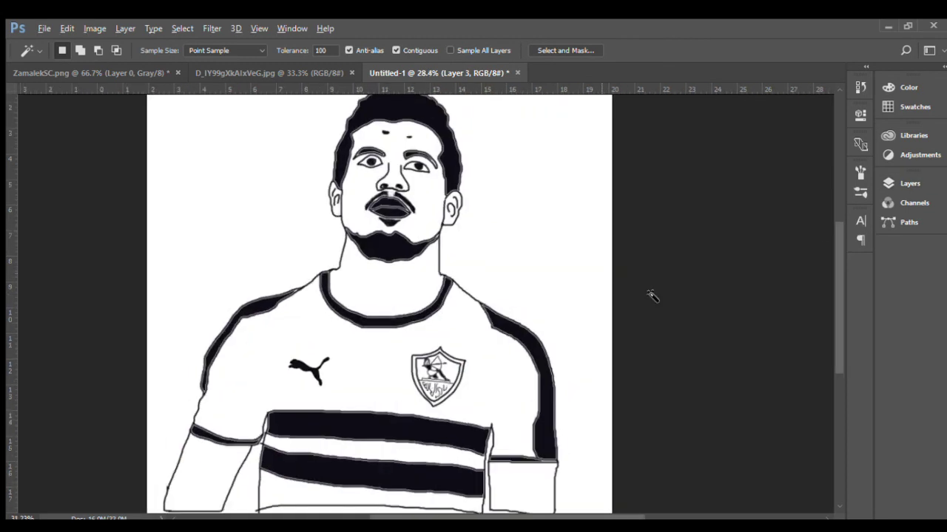
{"action": "scroll", "coordinate": [651, 296], "scroll_direction": "up", "scroll_amount": 2}
{"action": "scroll", "coordinate": [651, 296], "scroll_direction": "up", "scroll_amount": 1}
{"action": "left_click_drag", "start_coordinate": [366, 210], "coordinate": [397, 311]}
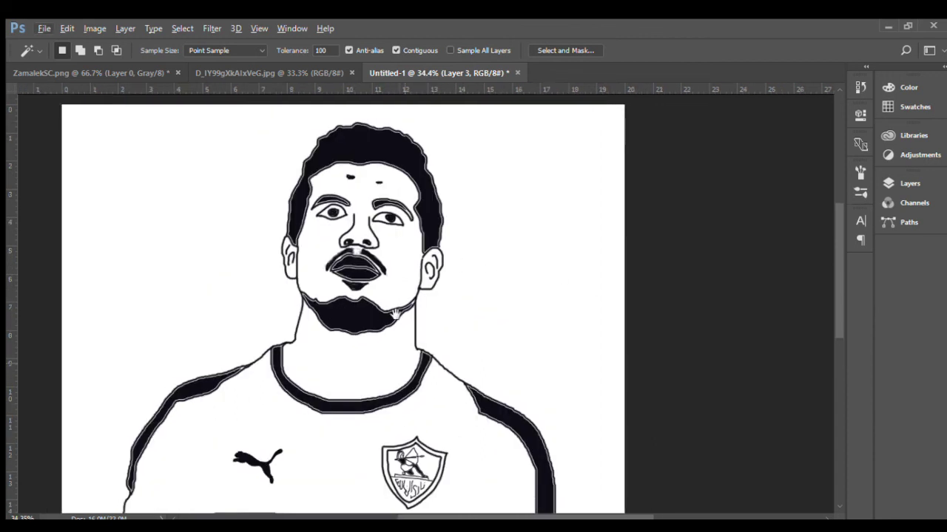